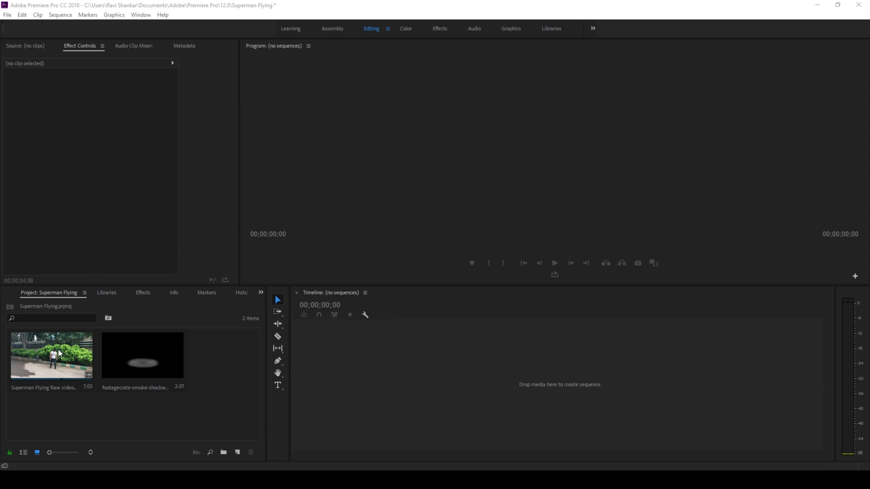
Step: Create a sequence from the Superman Flying raw video and zoom the timeline to fit the clip
{"action": "left_click", "coordinate": [58, 350]}
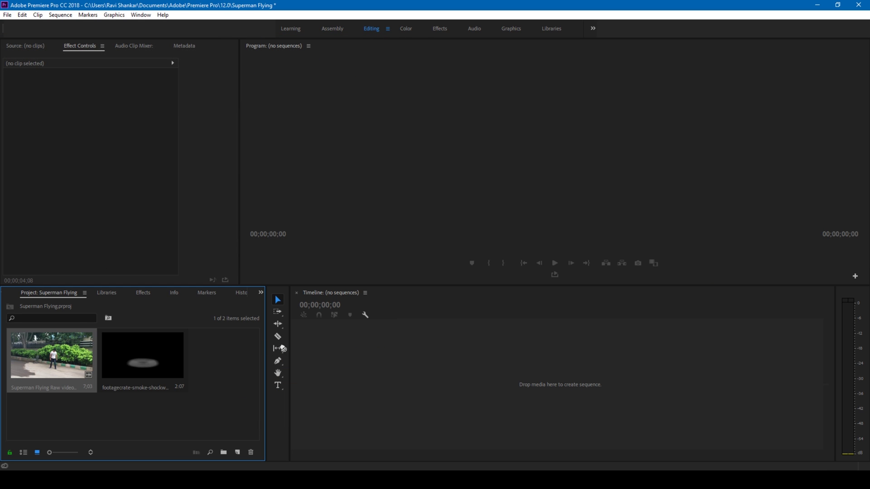
{"action": "left_click_drag", "start_coordinate": [282, 349], "coordinate": [312, 347]}
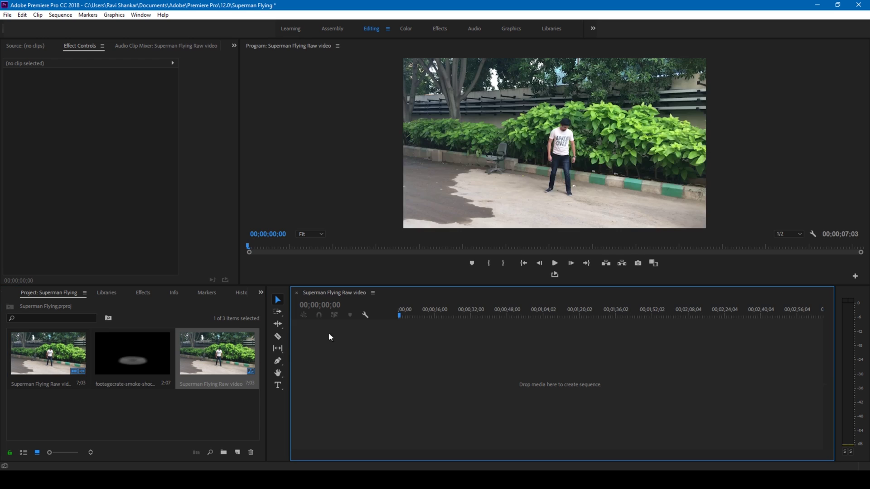
{"action": "left_click_drag", "start_coordinate": [568, 454], "coordinate": [334, 453]}
{"action": "scroll", "coordinate": [471, 450], "scroll_direction": "down", "scroll_amount": 3}
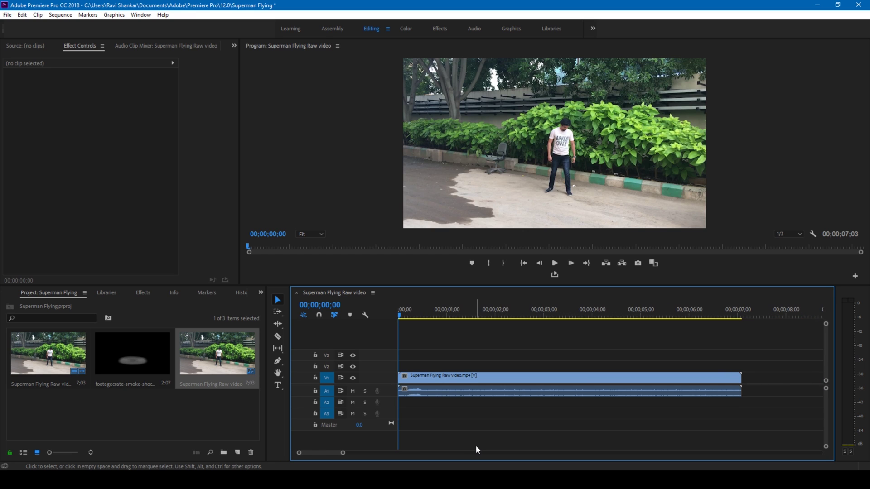
Step: Play the footage and stop at 00;00;06;13, once the man has left the frame
{"action": "key", "text": "space"}
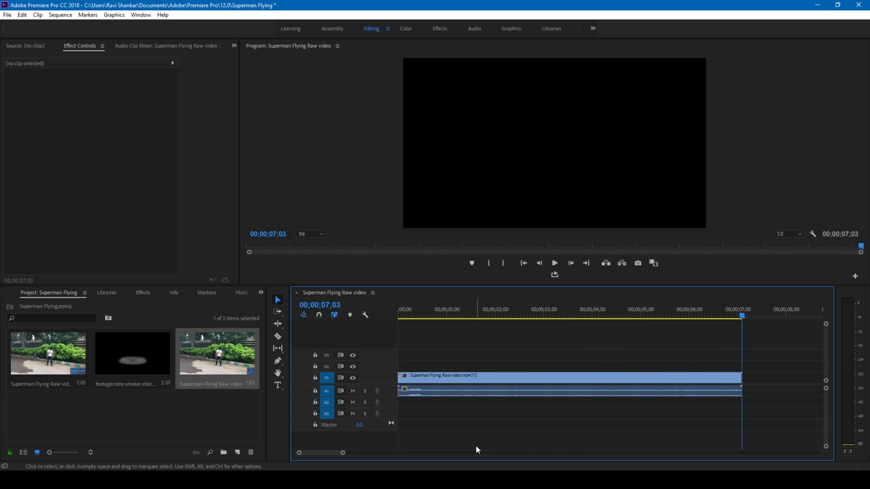
{"action": "left_click", "coordinate": [409, 312]}
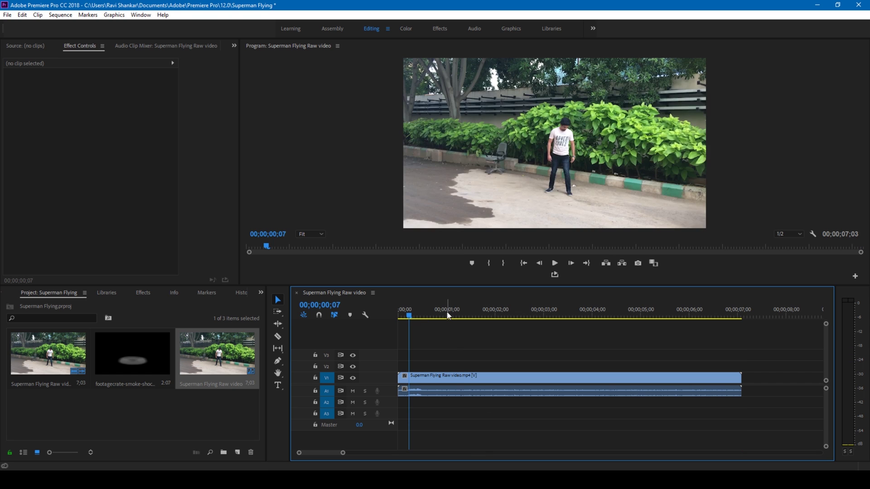
{"action": "key", "text": "space"}
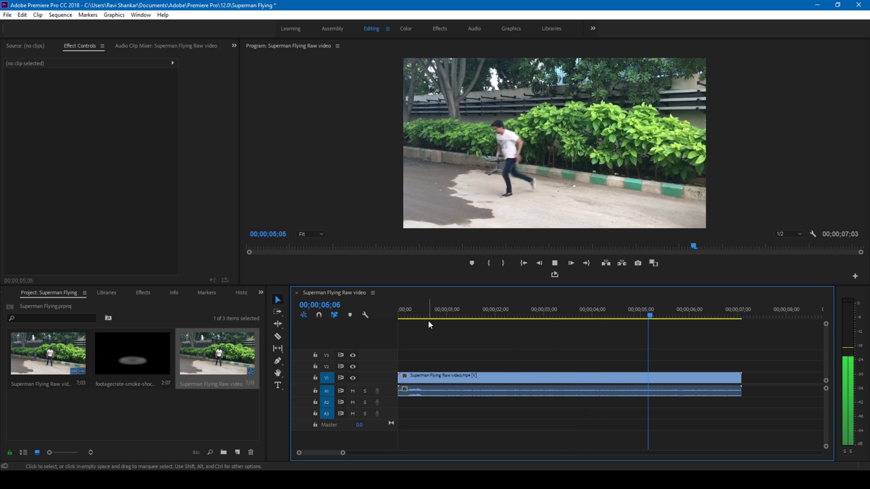
{"action": "key", "text": "space"}
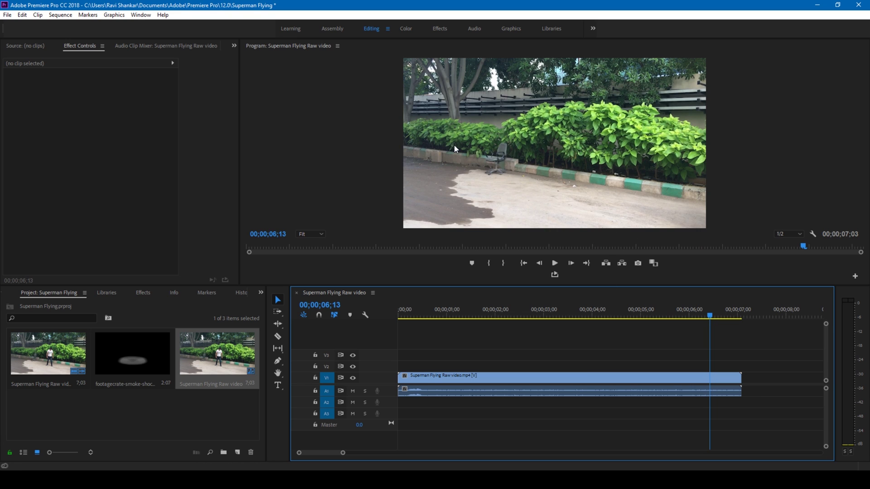
{"action": "left_click", "coordinate": [712, 376]}
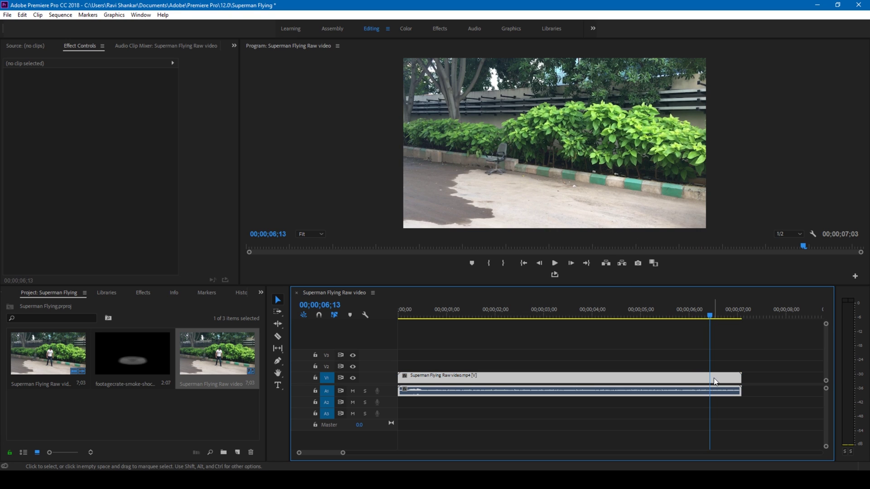
Step: Add a frame hold on V1, move the original clip to V2, and extend the hold underneath
{"action": "right_click", "coordinate": [710, 379]}
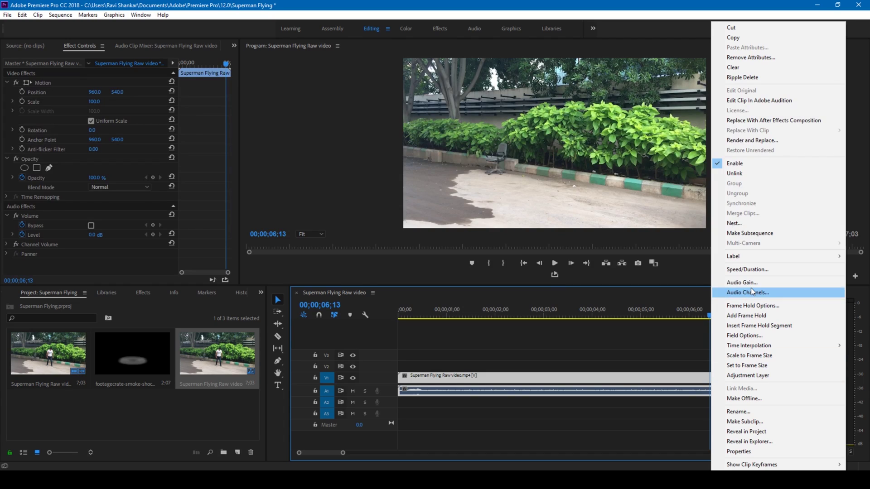
{"action": "left_click", "coordinate": [734, 315]}
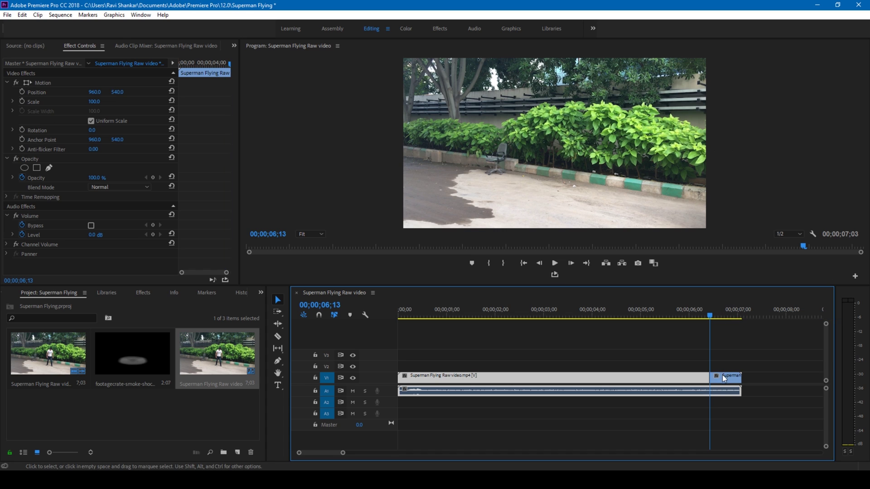
{"action": "left_click", "coordinate": [722, 316]}
{"action": "left_click_drag", "start_coordinate": [723, 317], "coordinate": [711, 316]}
{"action": "left_click_drag", "start_coordinate": [442, 376], "coordinate": [438, 369]}
{"action": "mouse_move", "coordinate": [720, 378]}
{"action": "left_mouse_down"}
{"action": "mouse_move", "coordinate": [410, 379]}
{"action": "mouse_move", "coordinate": [708, 383]}
{"action": "left_mouse_up"}
Step: Rename the held-frame clip on V1 to 'Background'
{"action": "right_click", "coordinate": [456, 382]}
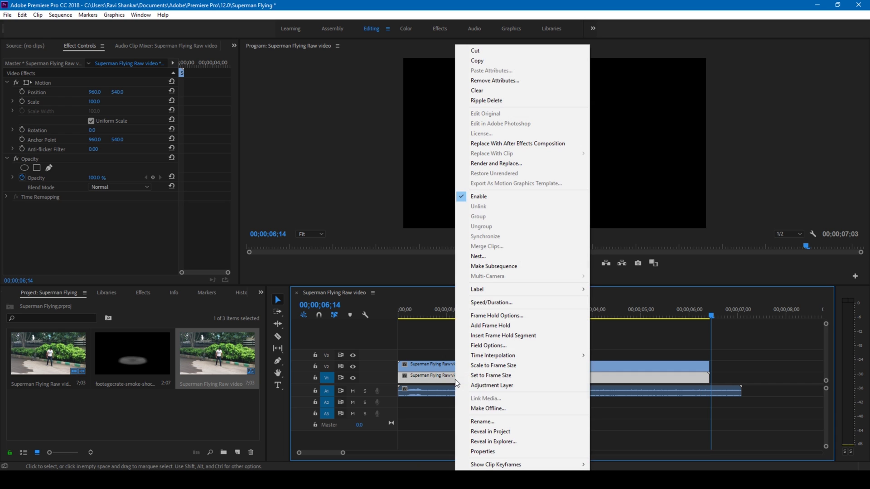
{"action": "left_click", "coordinate": [477, 422]}
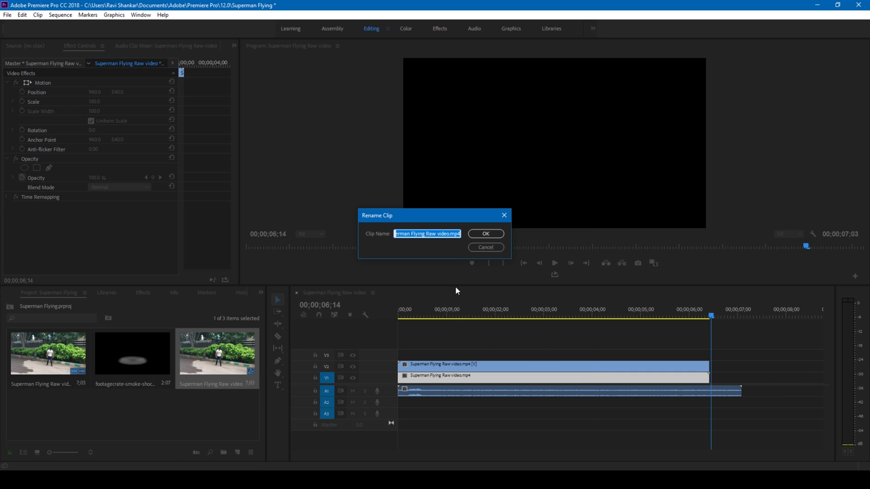
{"action": "type", "text": "Background"}
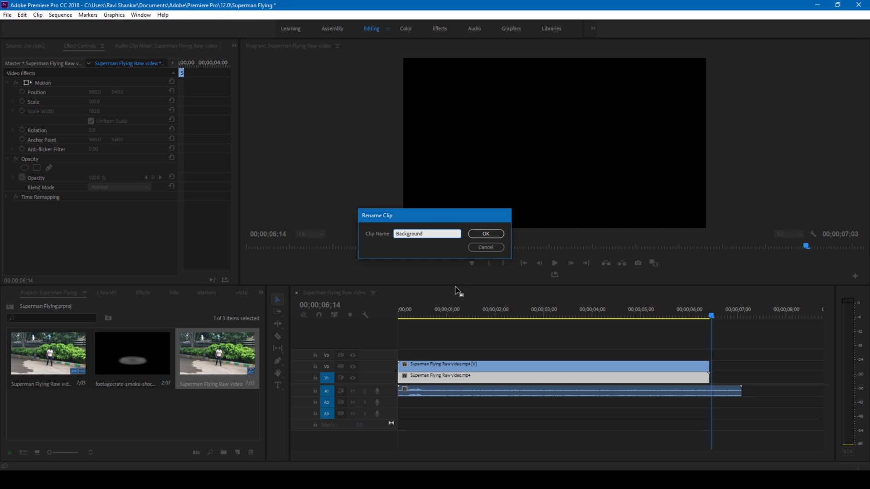
{"action": "key", "text": "Return"}
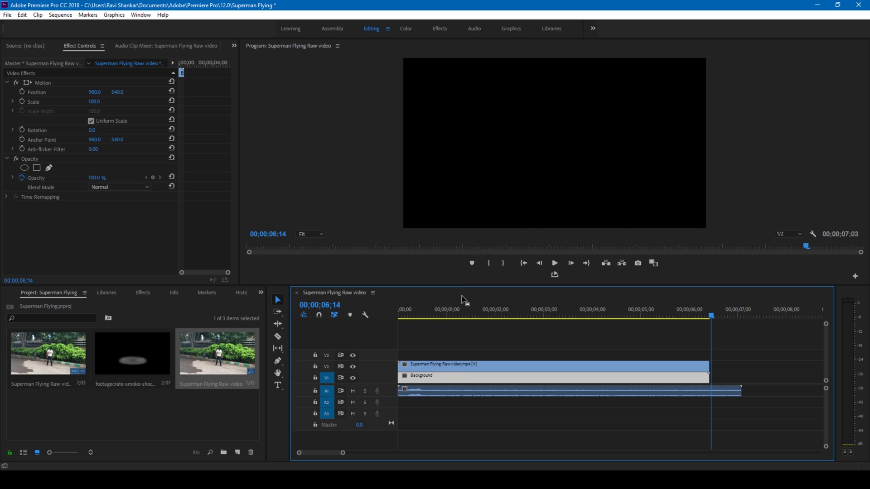
{"action": "left_click_drag", "start_coordinate": [401, 318], "coordinate": [585, 324]}
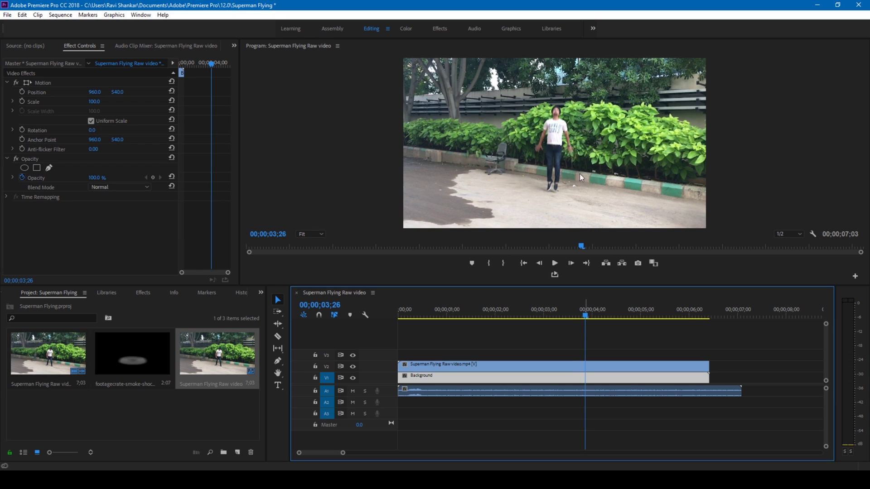
Step: Add a frame hold to the V2 clip at 00;00;03;26 and select the frozen mid-jump segment
{"action": "left_click", "coordinate": [584, 363]}
{"action": "right_click", "coordinate": [585, 365]}
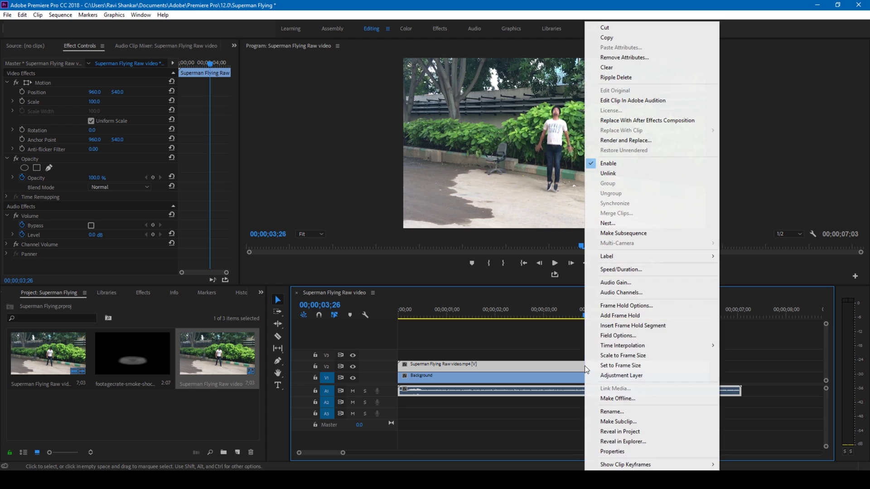
{"action": "left_click", "coordinate": [606, 315]}
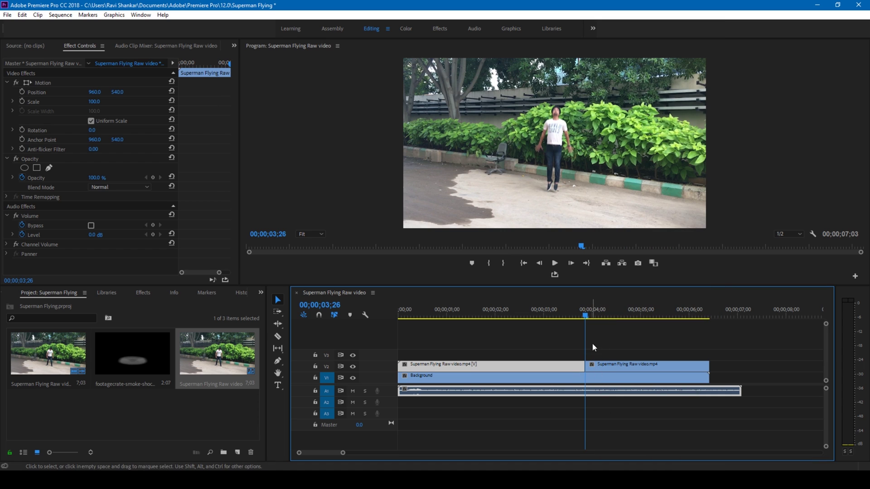
{"action": "mouse_move", "coordinate": [587, 323]}
{"action": "left_mouse_down"}
{"action": "mouse_move", "coordinate": [668, 325]}
{"action": "mouse_move", "coordinate": [585, 329]}
{"action": "left_mouse_up"}
{"action": "left_click", "coordinate": [600, 363]}
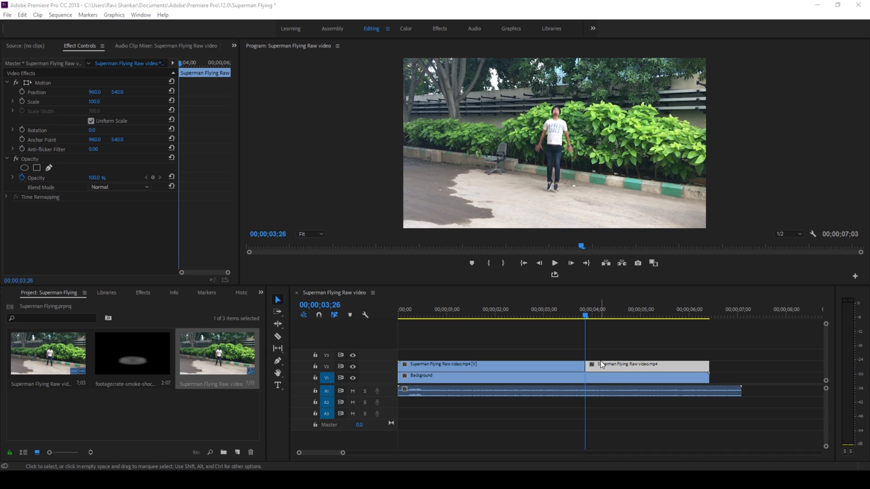
Step: Start a pen opacity mask on the V2 freeze frame and view the monitor at 100%
{"action": "left_click", "coordinate": [79, 46]}
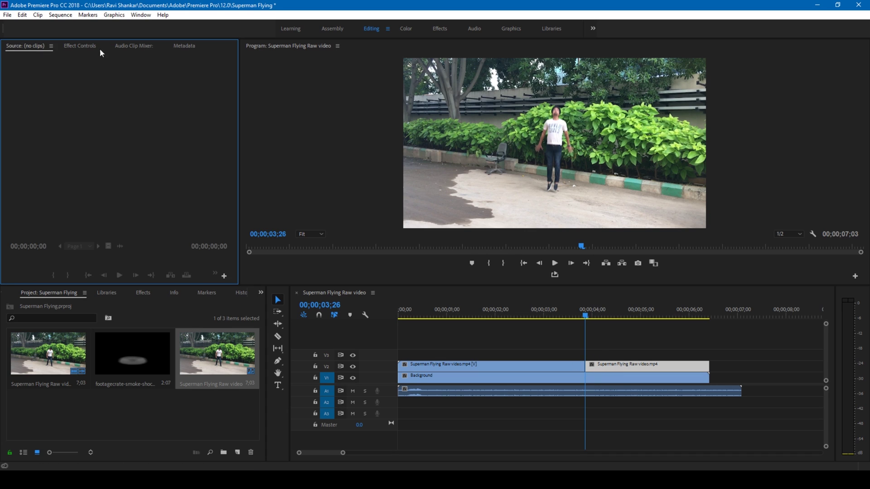
{"action": "left_click", "coordinate": [616, 367]}
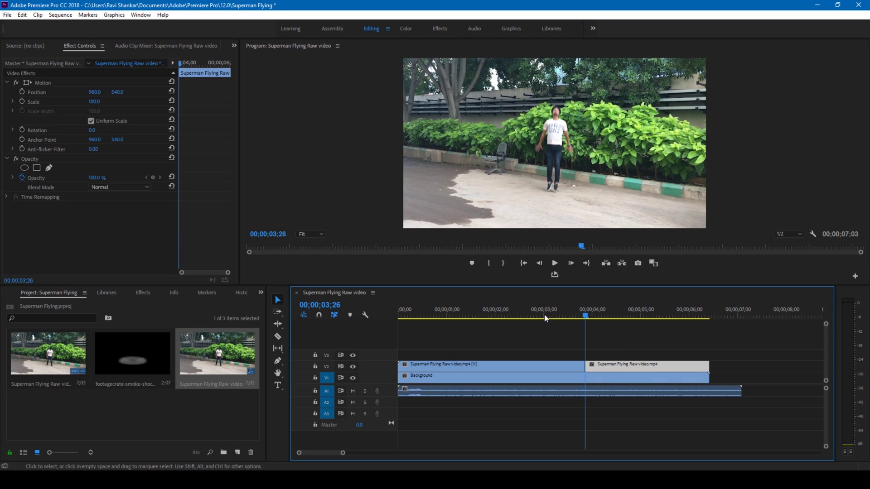
{"action": "left_click", "coordinate": [49, 168]}
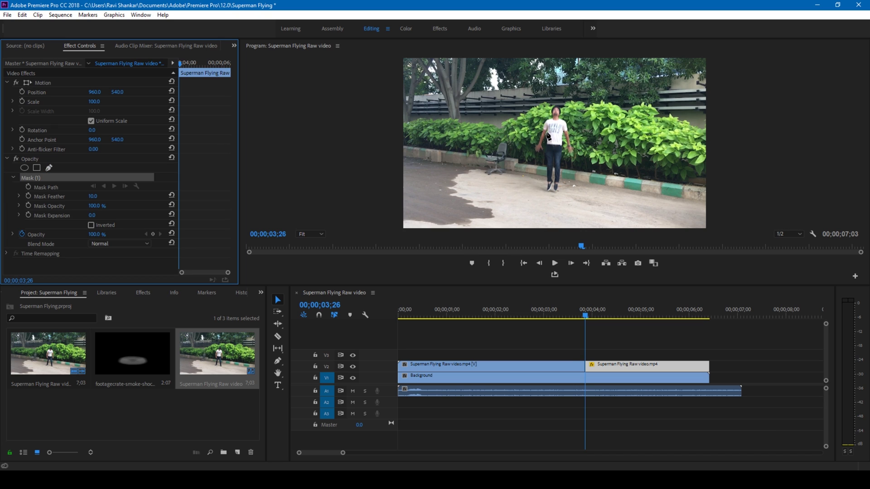
{"action": "left_click", "coordinate": [548, 131]}
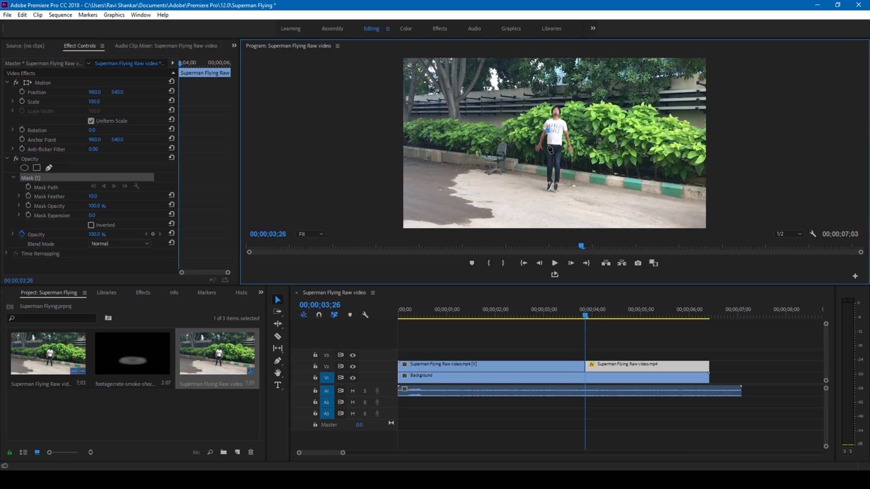
{"action": "left_click", "coordinate": [548, 146]}
{"action": "left_click", "coordinate": [303, 235]}
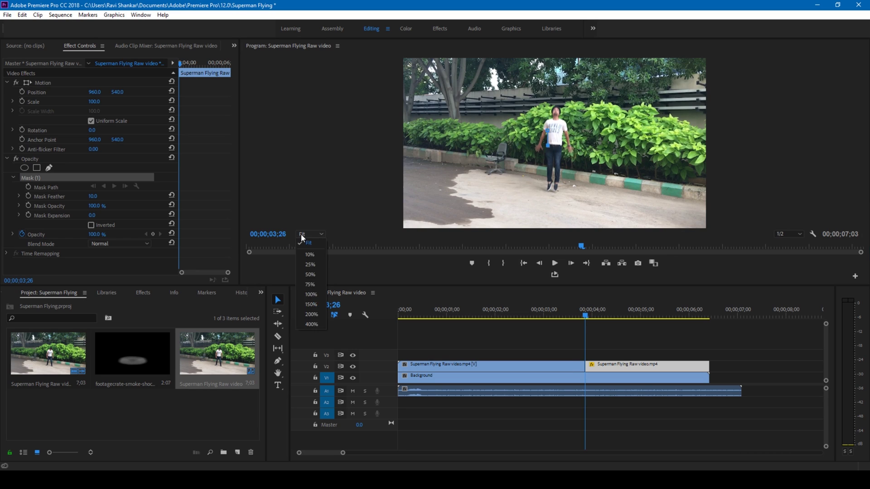
{"action": "left_click", "coordinate": [312, 294]}
Step: Trace the mask down the man's body and around both legs and shoes
{"action": "left_click", "coordinate": [530, 166]}
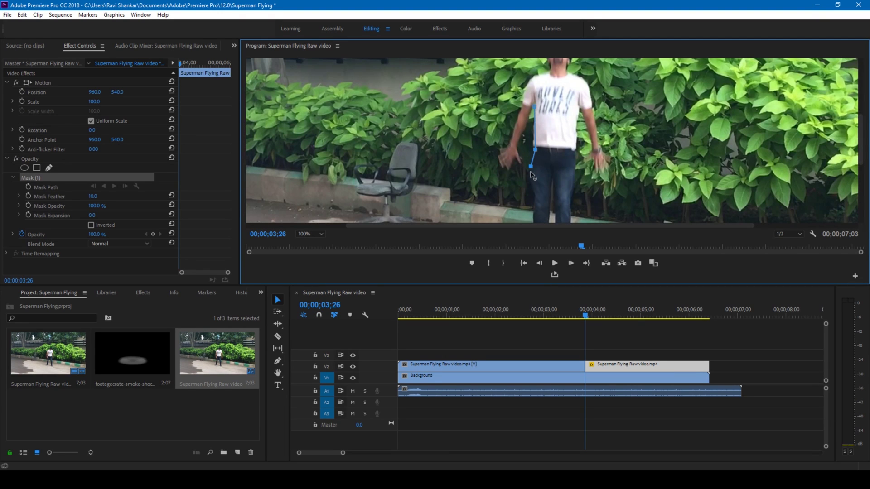
{"action": "left_click", "coordinate": [536, 192]}
{"action": "left_click", "coordinate": [533, 210]}
{"action": "left_click_drag", "start_coordinate": [863, 145], "coordinate": [863, 186]}
{"action": "left_click", "coordinate": [534, 164]}
{"action": "left_click", "coordinate": [534, 192]}
{"action": "left_click", "coordinate": [532, 205]}
{"action": "left_click", "coordinate": [548, 186]}
{"action": "left_click", "coordinate": [550, 173]}
{"action": "left_click", "coordinate": [549, 141]}
{"action": "left_click", "coordinate": [554, 100]}
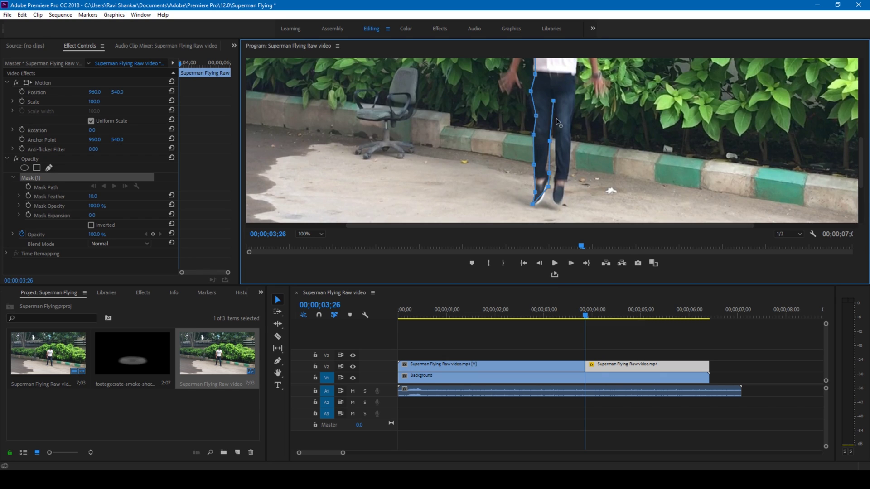
{"action": "left_click", "coordinate": [557, 119]}
{"action": "left_click", "coordinate": [558, 166]}
{"action": "left_click", "coordinate": [557, 208]}
{"action": "left_click", "coordinate": [566, 182]}
{"action": "left_click", "coordinate": [572, 143]}
{"action": "left_click", "coordinate": [575, 94]}
{"action": "left_click", "coordinate": [575, 75]}
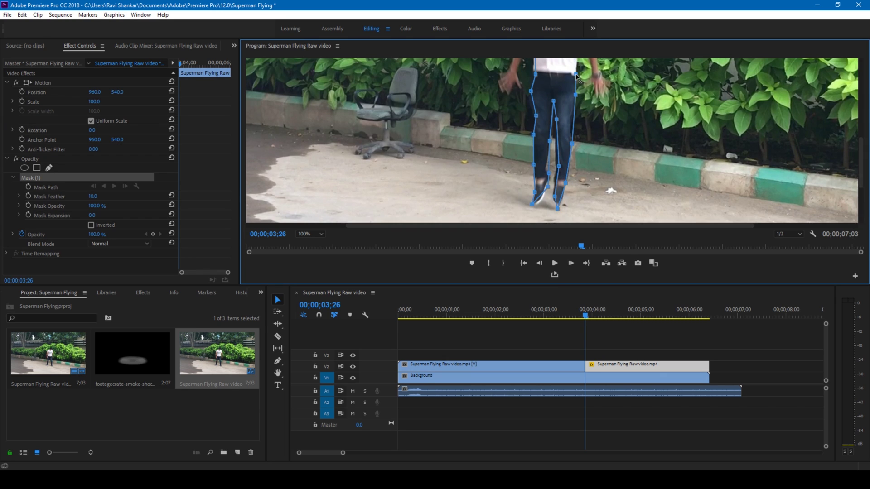
{"action": "left_click_drag", "start_coordinate": [860, 161], "coordinate": [860, 123]}
Step: Continue the mask along the right arm and side, around the head to the left shoulder
{"action": "left_click", "coordinate": [592, 199]}
{"action": "left_click", "coordinate": [590, 213]}
{"action": "left_click", "coordinate": [602, 218]}
{"action": "left_click", "coordinate": [608, 207]}
{"action": "left_click", "coordinate": [599, 184]}
{"action": "left_click", "coordinate": [592, 152]}
{"action": "left_click", "coordinate": [586, 127]}
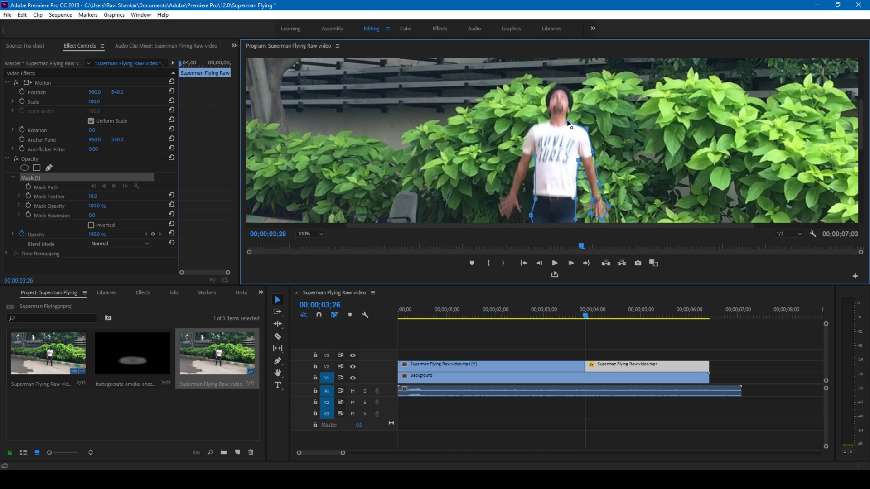
{"action": "left_click", "coordinate": [568, 122]}
{"action": "left_click", "coordinate": [571, 107]}
{"action": "left_click", "coordinate": [569, 89]}
{"action": "left_click", "coordinate": [560, 84]}
{"action": "left_click", "coordinate": [550, 89]}
{"action": "left_click", "coordinate": [545, 107]}
{"action": "left_click", "coordinate": [546, 121]}
{"action": "left_click", "coordinate": [534, 125]}
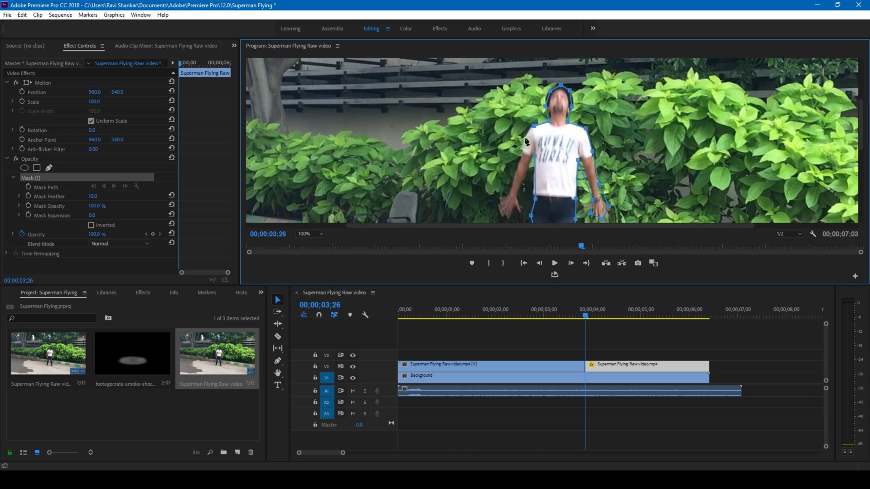
Step: Trace the left arm and hand, close the mask, and hide the Background track to check it
{"action": "left_click", "coordinate": [525, 137]}
{"action": "left_click", "coordinate": [518, 165]}
{"action": "left_click", "coordinate": [526, 175]}
{"action": "left_click", "coordinate": [509, 193]}
{"action": "left_click", "coordinate": [499, 204]}
{"action": "left_click", "coordinate": [506, 218]}
{"action": "left_click", "coordinate": [516, 207]}
{"action": "left_click", "coordinate": [535, 155]}
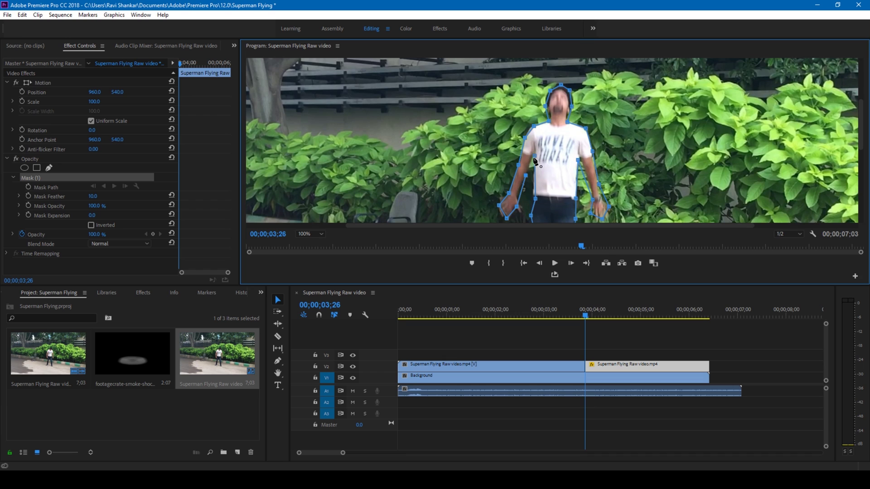
{"action": "left_click", "coordinate": [534, 157]}
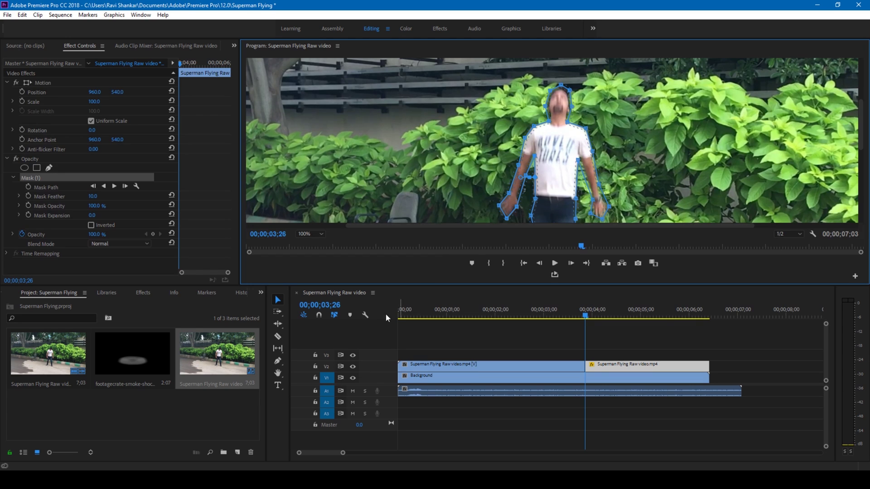
{"action": "key", "text": "backslash"}
{"action": "left_click", "coordinate": [353, 379]}
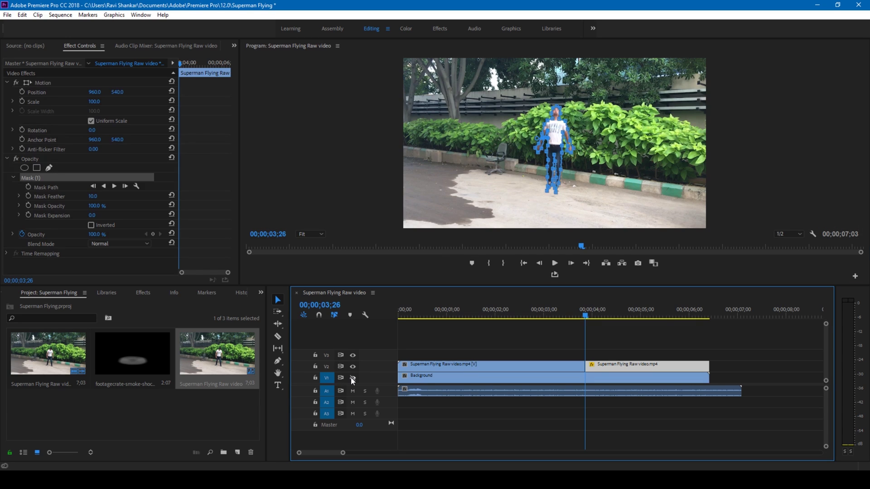
{"action": "left_click", "coordinate": [359, 165]}
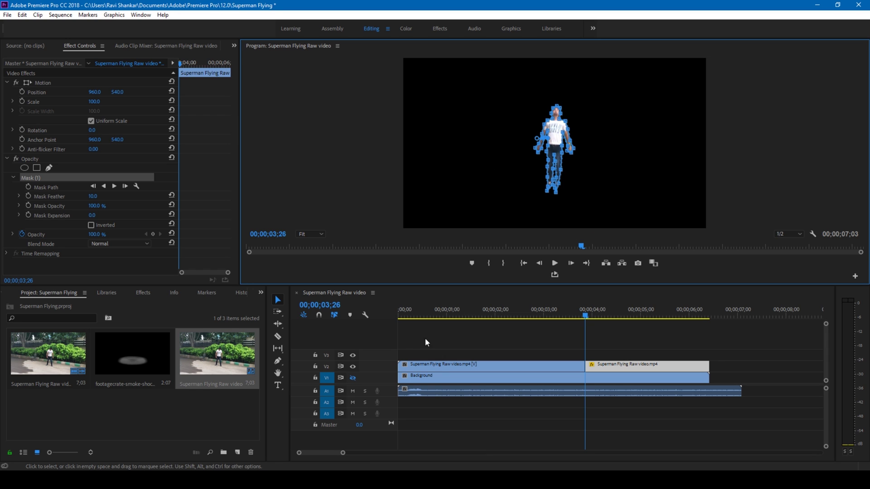
{"action": "left_click", "coordinate": [353, 378]}
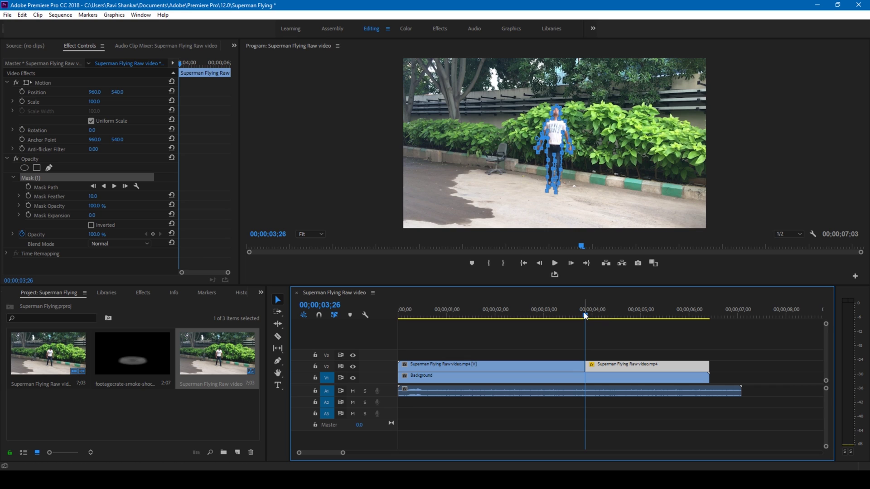
{"action": "left_click", "coordinate": [180, 404]}
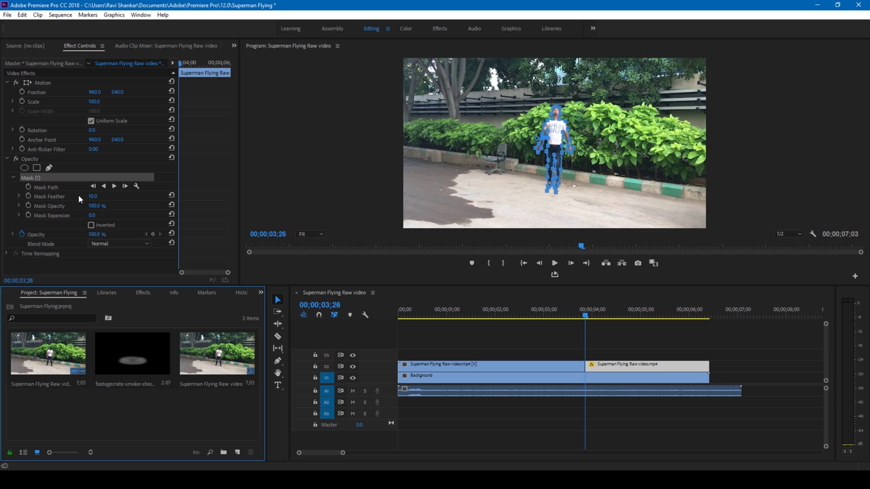
Step: Keyframe Position at 3;26 and raise Position Y until the man leaves the top of the frame
{"action": "left_click", "coordinate": [22, 91]}
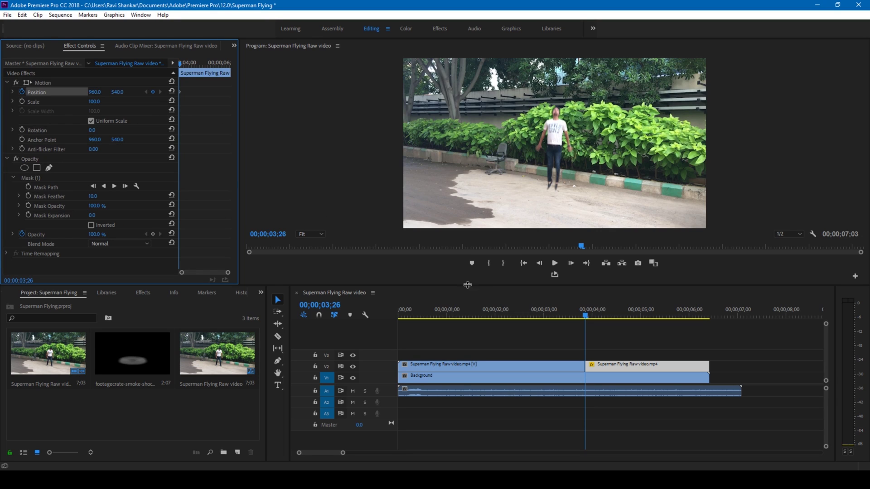
{"action": "key", "text": "space"}
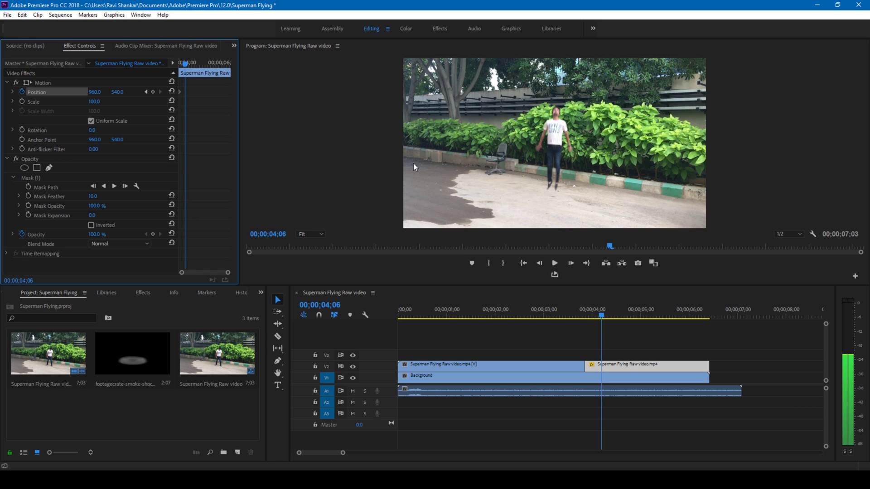
{"action": "left_click_drag", "start_coordinate": [115, 96], "coordinate": [4, 97]}
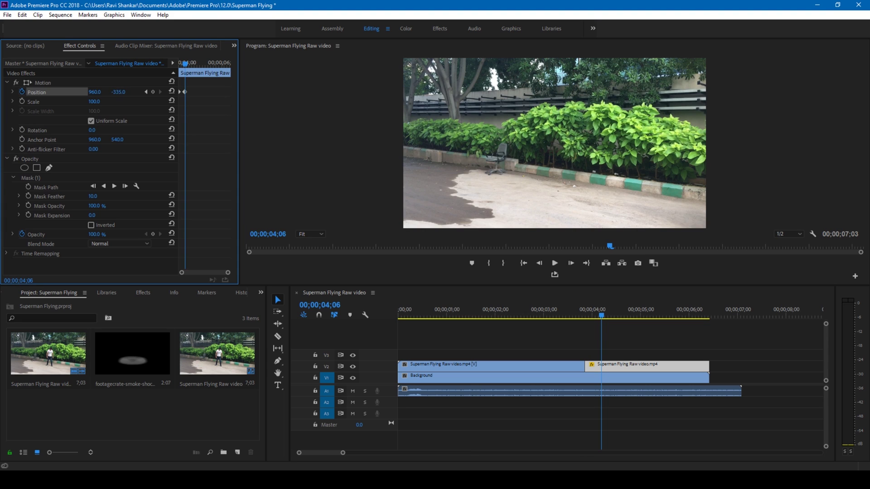
Step: Replay the flight from around 4;00 and 3;22 to check the man rising
{"action": "left_click", "coordinate": [579, 316]}
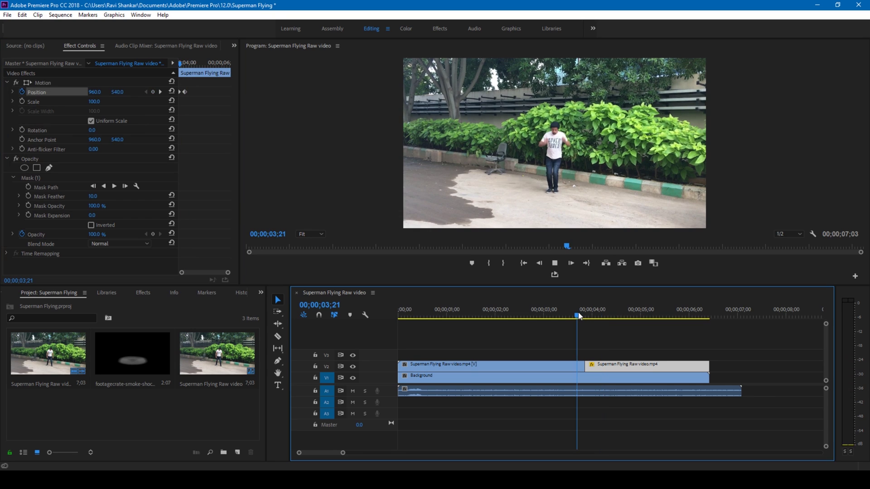
{"action": "key", "text": "space"}
{"action": "left_click", "coordinate": [582, 315]}
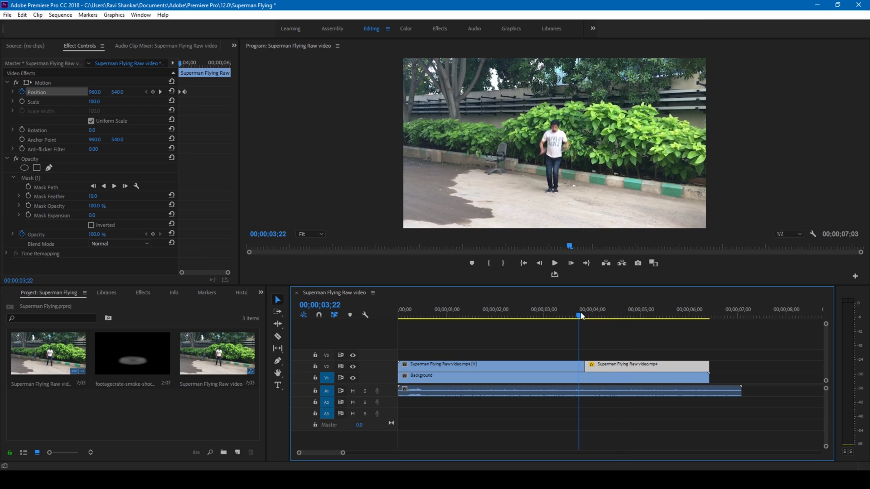
{"action": "left_click", "coordinate": [582, 315]}
{"action": "left_click", "coordinate": [582, 315]}
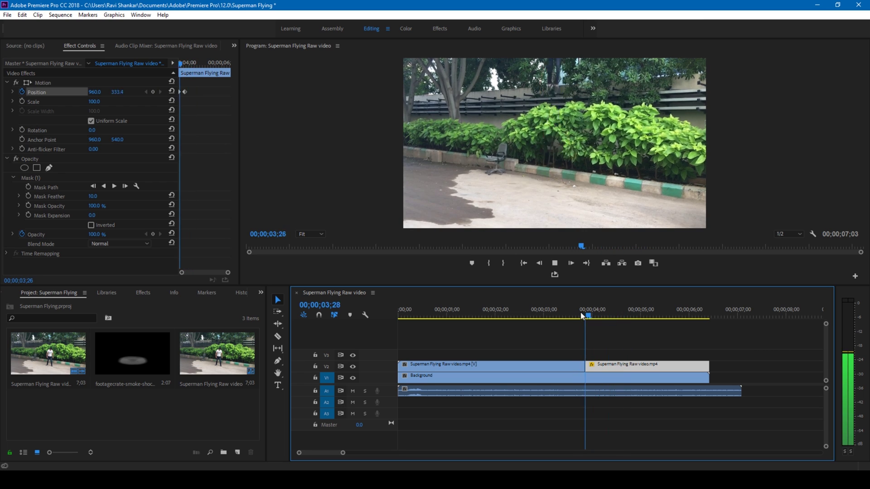
{"action": "left_click", "coordinate": [582, 315]}
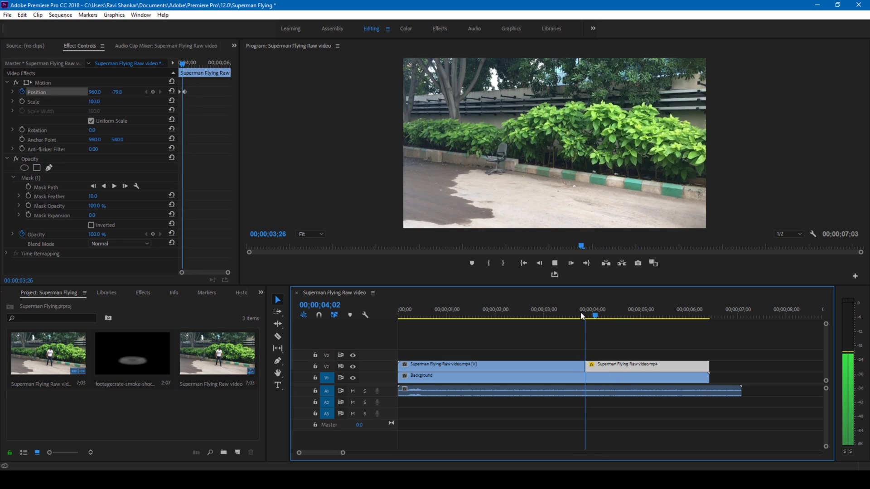
{"action": "left_click", "coordinate": [582, 316]}
{"action": "key", "text": "space"}
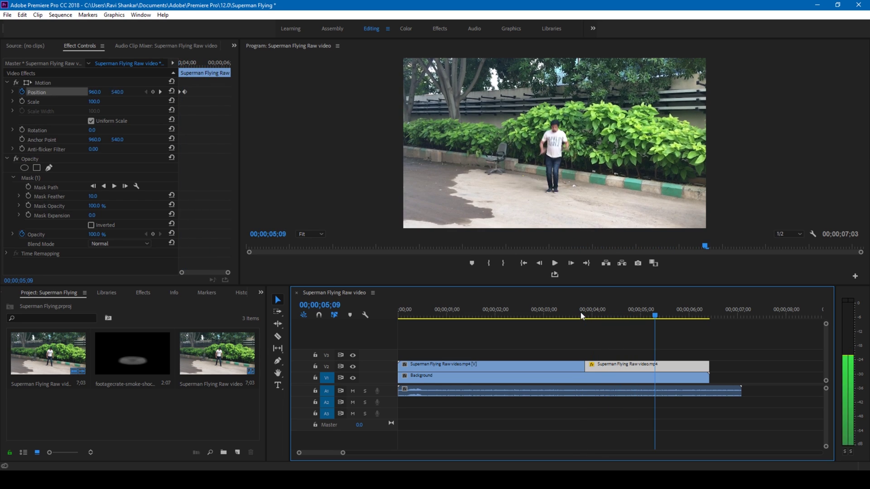
{"action": "left_click_drag", "start_coordinate": [580, 317], "coordinate": [590, 319]}
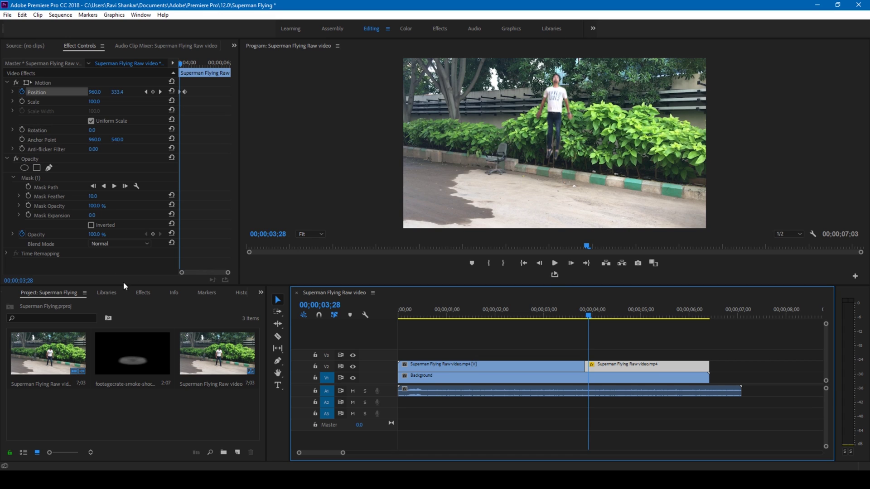
{"action": "left_click", "coordinate": [141, 292]}
Step: Search effects for 'blur', drop Gaussian Blur onto the V2 freeze frame, and set Blurriness to 15
{"action": "left_click", "coordinate": [38, 304]}
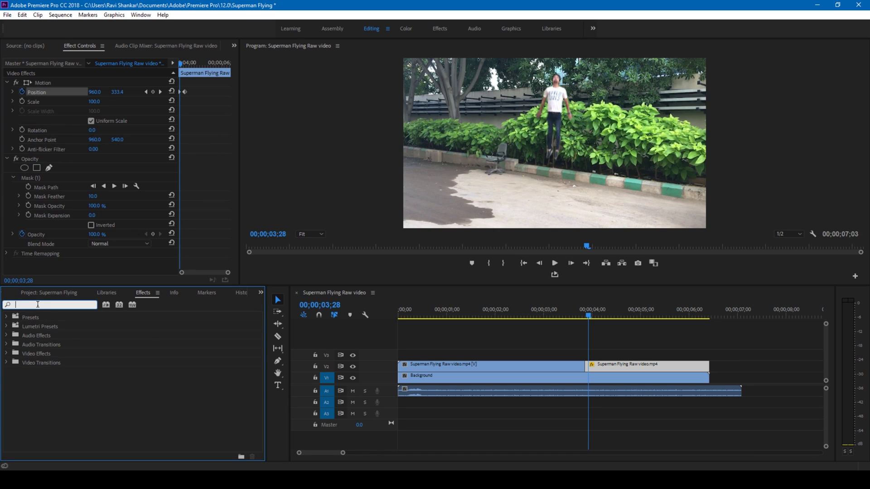
{"action": "type", "text": "blur"}
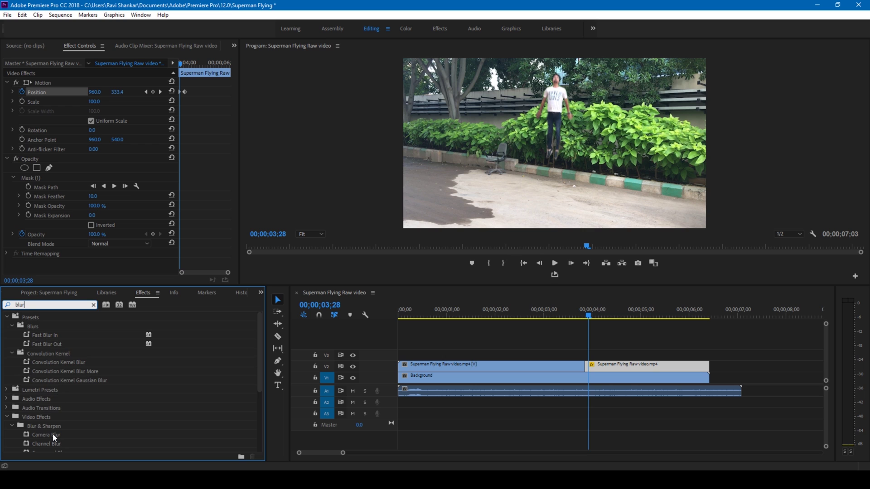
{"action": "scroll", "coordinate": [53, 433], "scroll_direction": "down", "scroll_amount": 5}
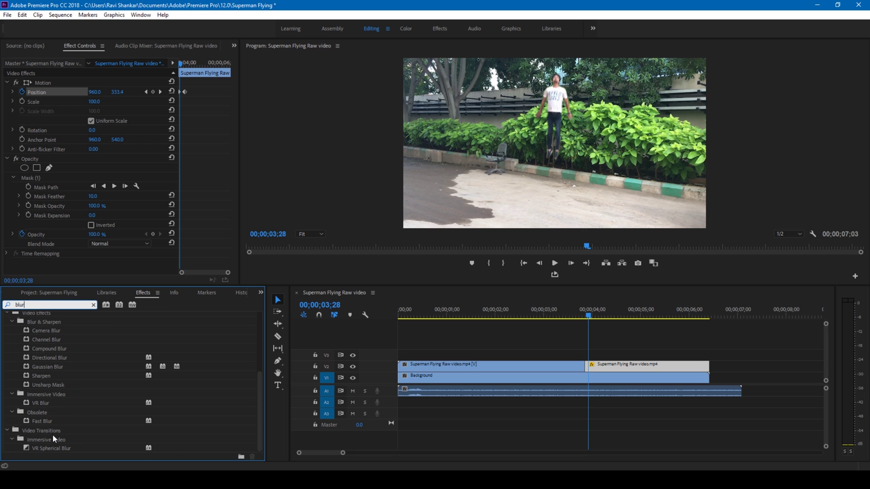
{"action": "scroll", "coordinate": [52, 434], "scroll_direction": "up", "scroll_amount": 3}
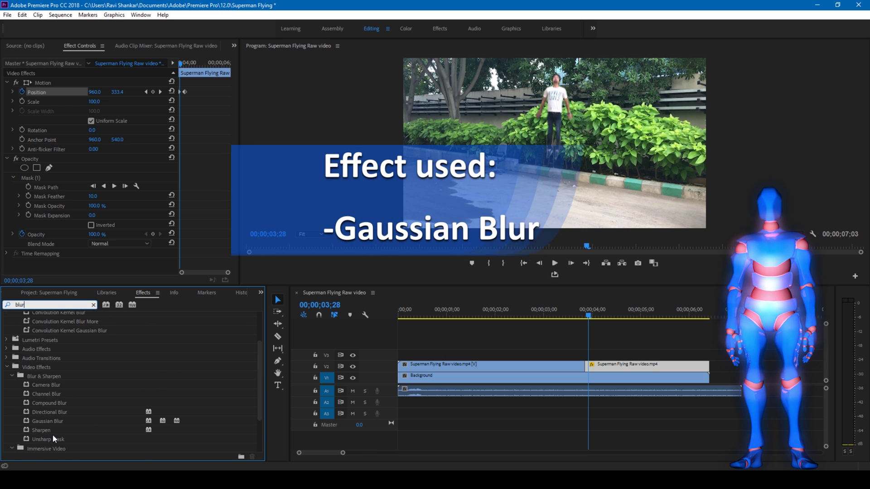
{"action": "left_click_drag", "start_coordinate": [50, 420], "coordinate": [597, 365]}
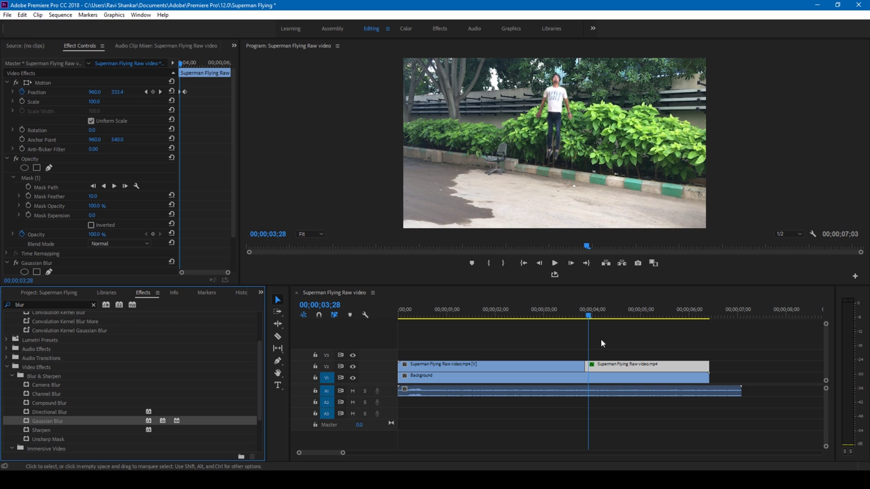
{"action": "scroll", "coordinate": [58, 256], "scroll_direction": "down", "scroll_amount": 2}
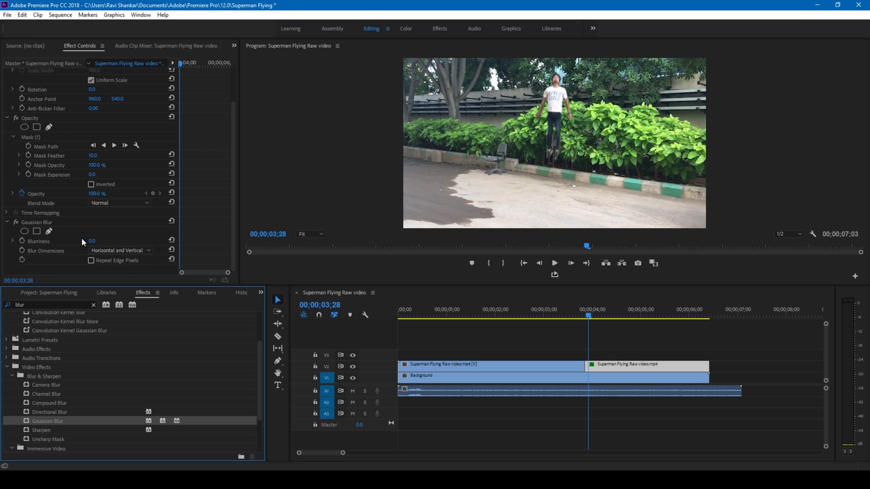
{"action": "left_click", "coordinate": [95, 240]}
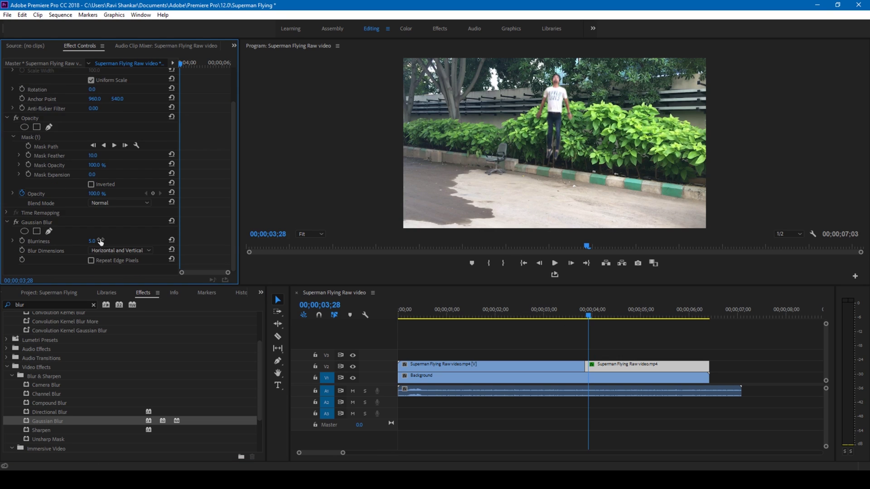
{"action": "left_click_drag", "start_coordinate": [92, 241], "coordinate": [101, 240]}
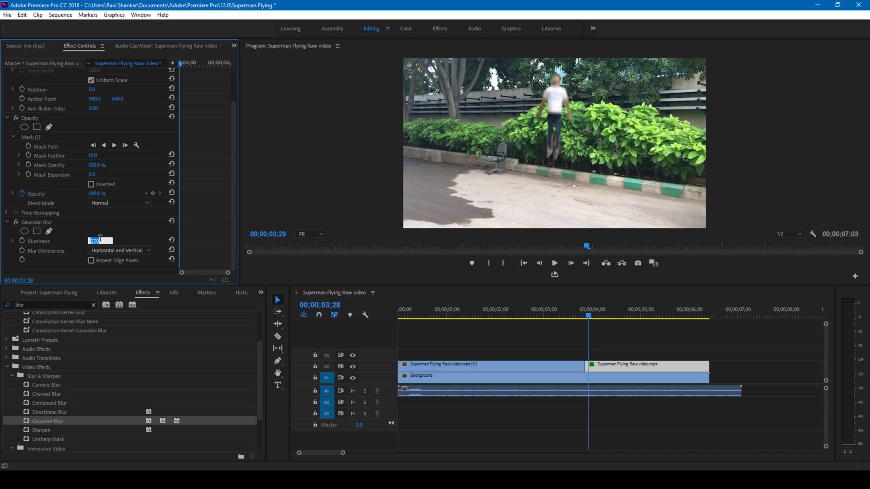
{"action": "type", "text": "15"}
{"action": "key", "text": "Return"}
Step: Preview the blurred flight and park the playhead at 03;16 at the takeoff
{"action": "left_click", "coordinate": [572, 317]}
{"action": "left_click", "coordinate": [526, 317]}
{"action": "key", "text": "space"}
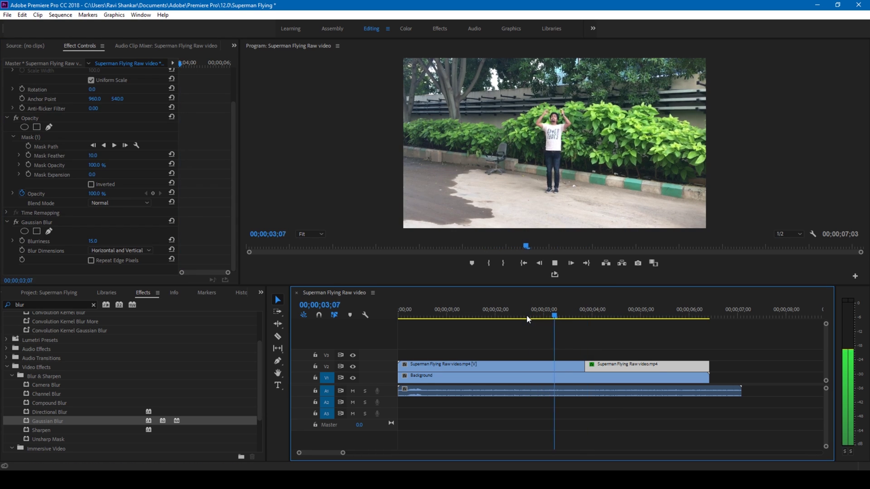
{"action": "left_click", "coordinate": [552, 317]}
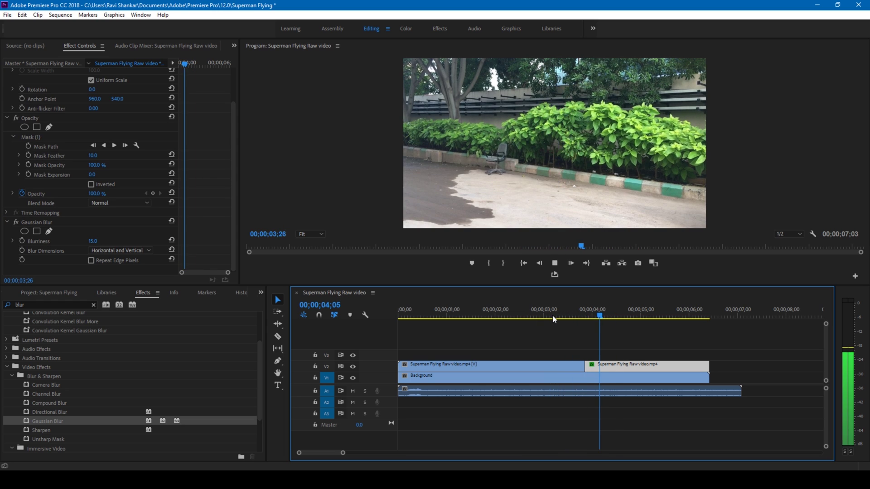
{"action": "left_click", "coordinate": [561, 316]}
{"action": "key", "text": "space"}
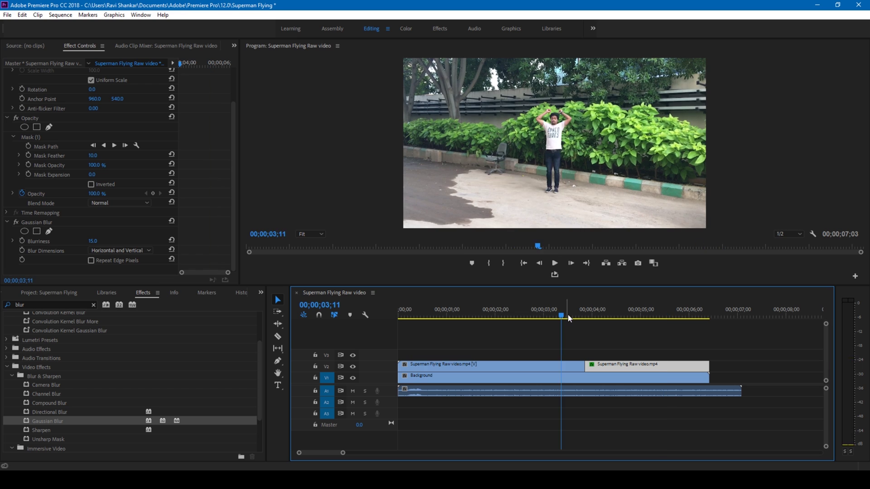
{"action": "left_click", "coordinate": [569, 317]}
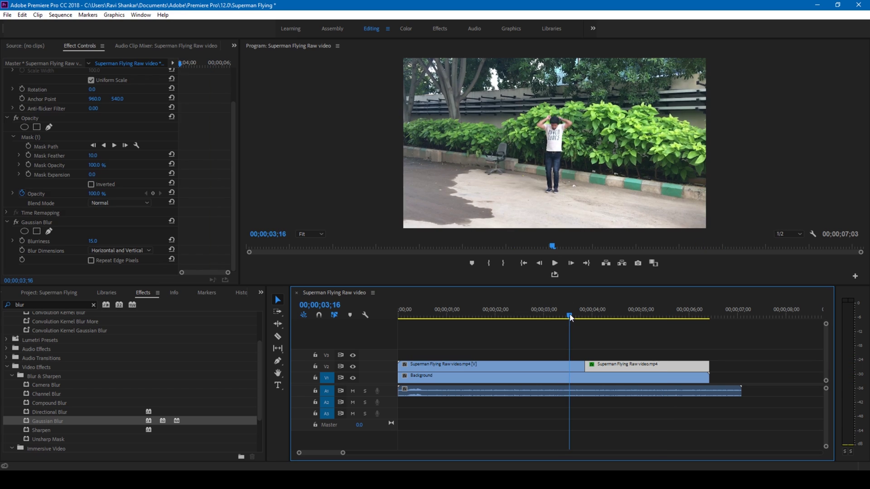
Step: Show the Project panel's clips and switch to the FootageCrate results in Chrome
{"action": "left_click", "coordinate": [42, 295]}
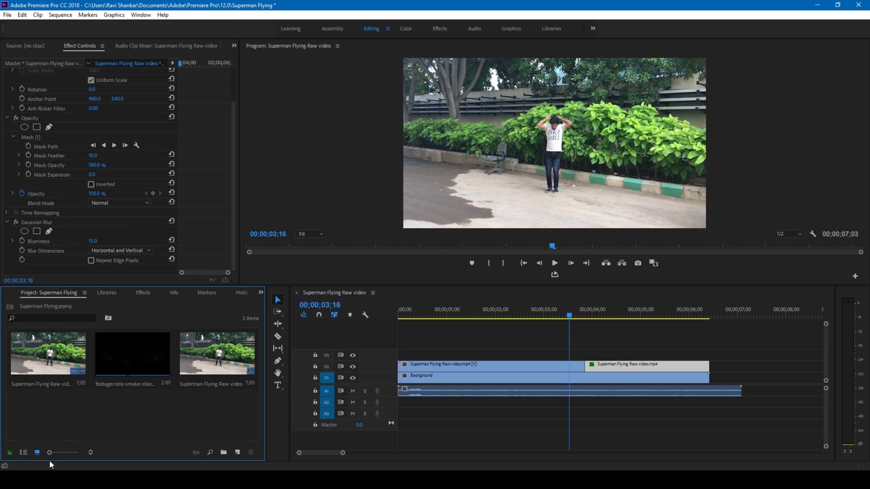
{"action": "mouse_move", "coordinate": [50, 460]}
{"action": "left_click", "coordinate": [45, 435]}
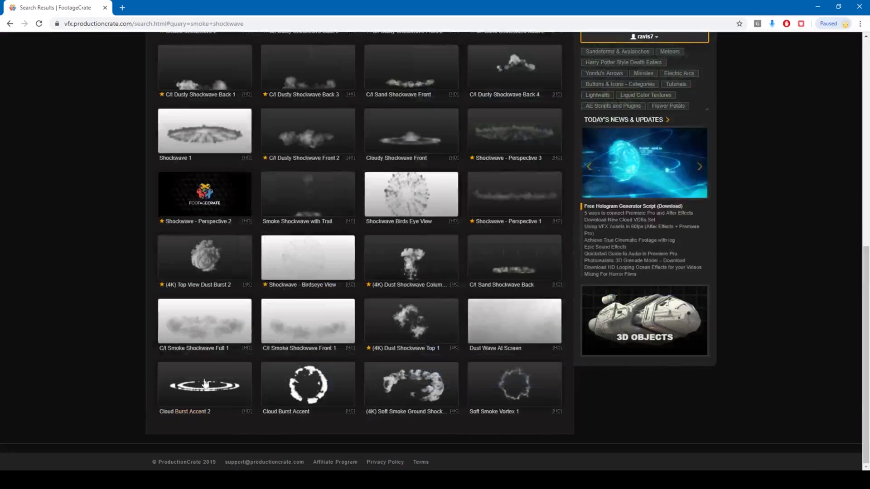
Step: Browse the FootageCrate smoke shockwave results, then minimize Chrome back to Premiere Pro
{"action": "scroll", "coordinate": [405, 278], "scroll_direction": "up", "scroll_amount": 8}
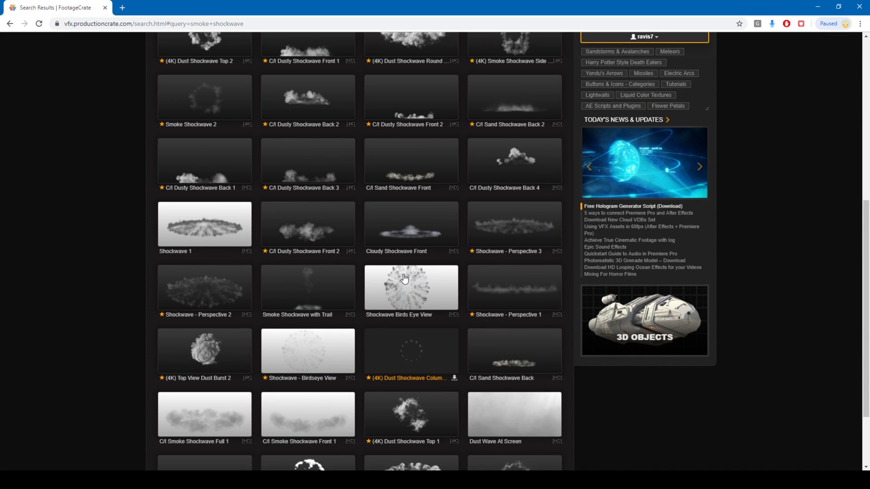
{"action": "scroll", "coordinate": [405, 278], "scroll_direction": "up", "scroll_amount": 2}
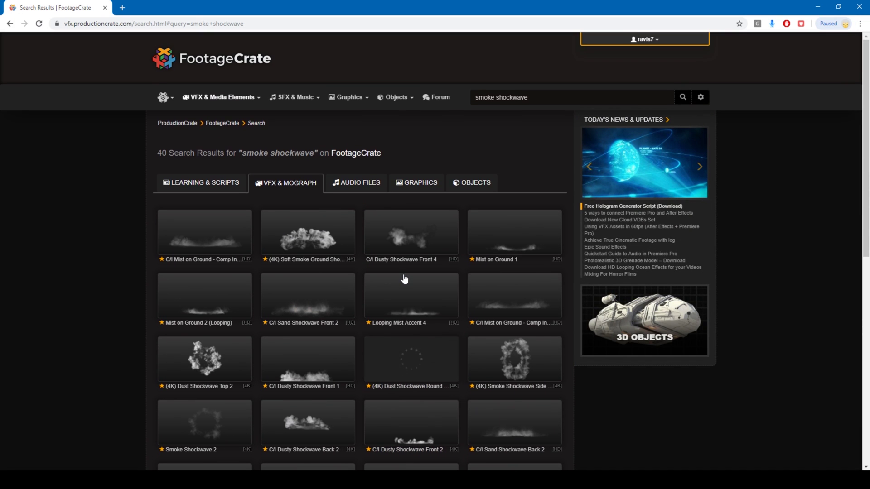
{"action": "scroll", "coordinate": [404, 277], "scroll_direction": "down", "scroll_amount": 6}
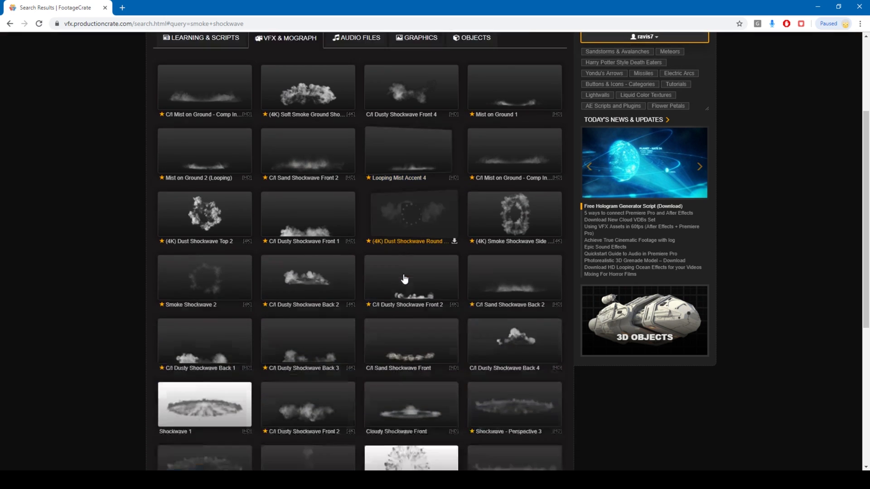
{"action": "scroll", "coordinate": [404, 278], "scroll_direction": "down", "scroll_amount": 3}
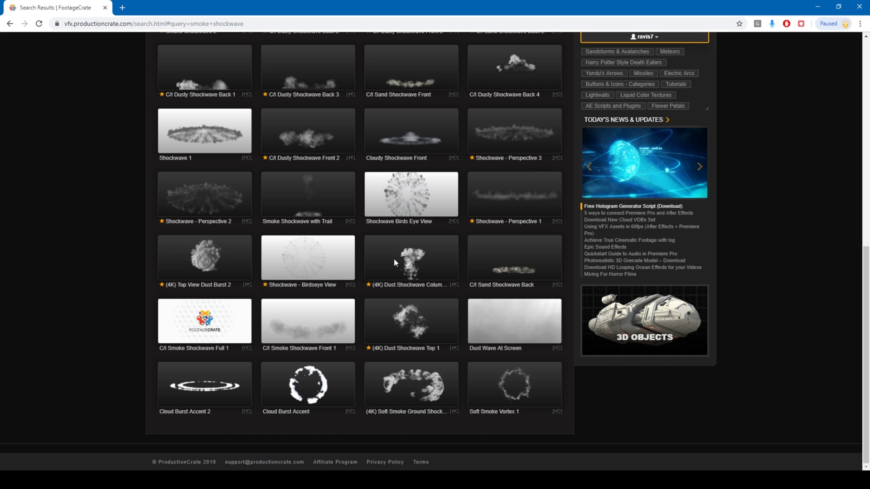
{"action": "left_click", "coordinate": [818, 8]}
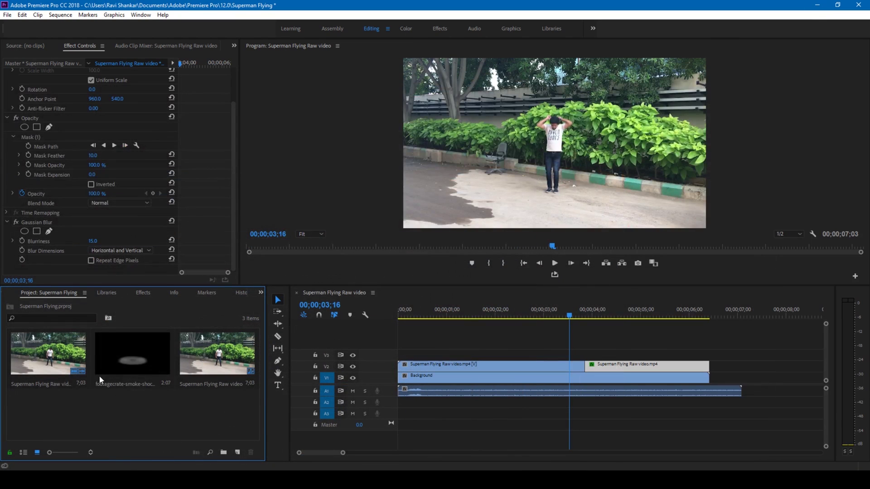
Step: Place footagecrate-smoke-shockwave-full-1.mov on V3 at about 03;26, preview it, and select it
{"action": "left_click_drag", "start_coordinate": [118, 370], "coordinate": [582, 354]}
{"action": "left_click", "coordinate": [583, 318]}
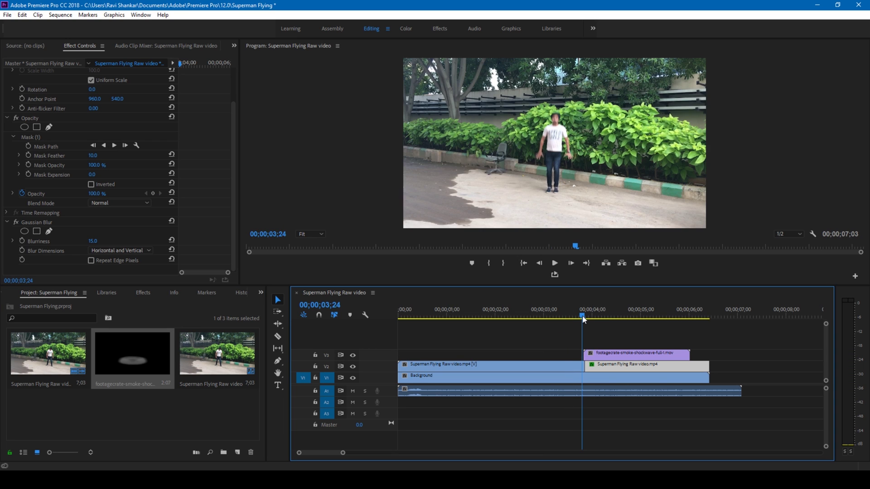
{"action": "key", "text": "space"}
{"action": "key", "text": "space"}
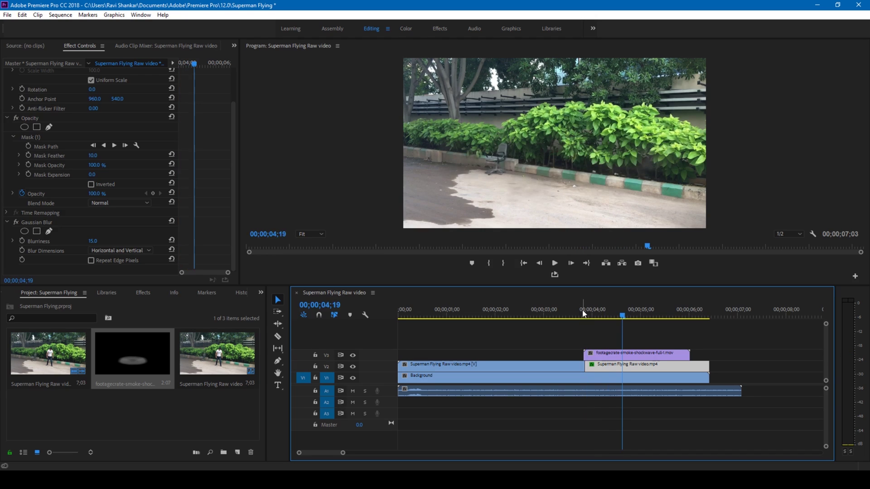
{"action": "left_click", "coordinate": [576, 308]}
{"action": "key", "text": "space"}
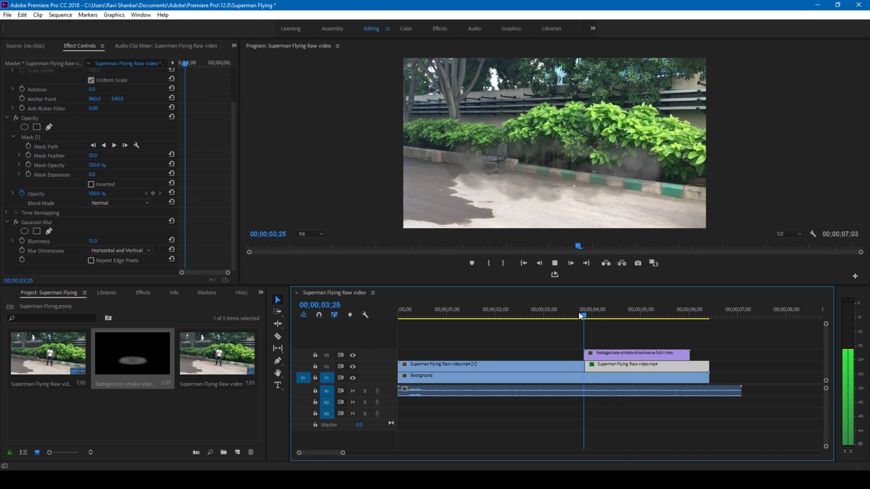
{"action": "left_click", "coordinate": [593, 327]}
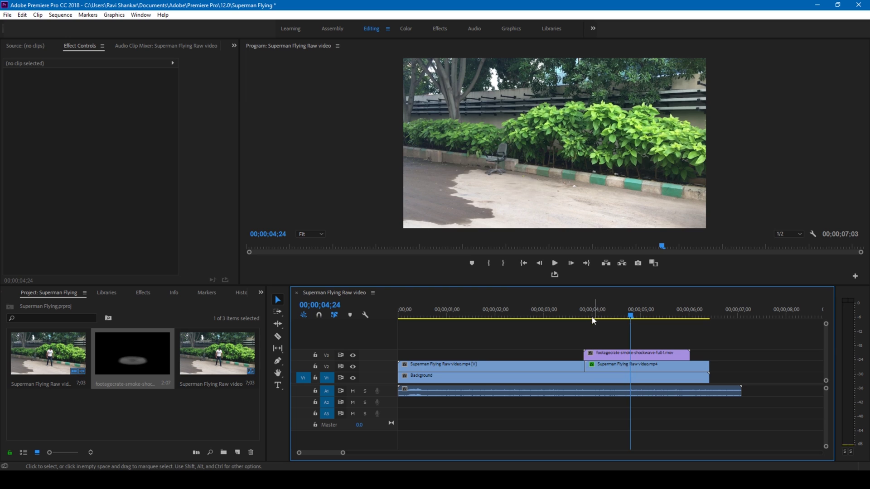
{"action": "left_click", "coordinate": [589, 316]}
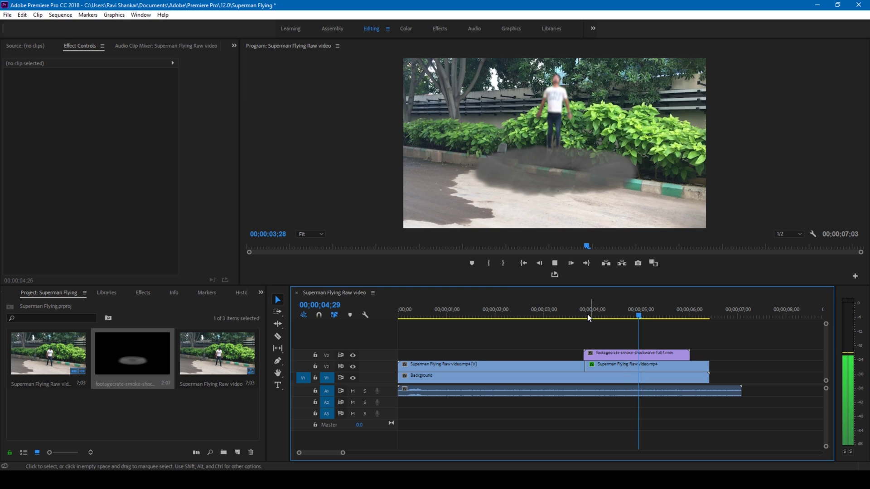
{"action": "left_click", "coordinate": [596, 355]}
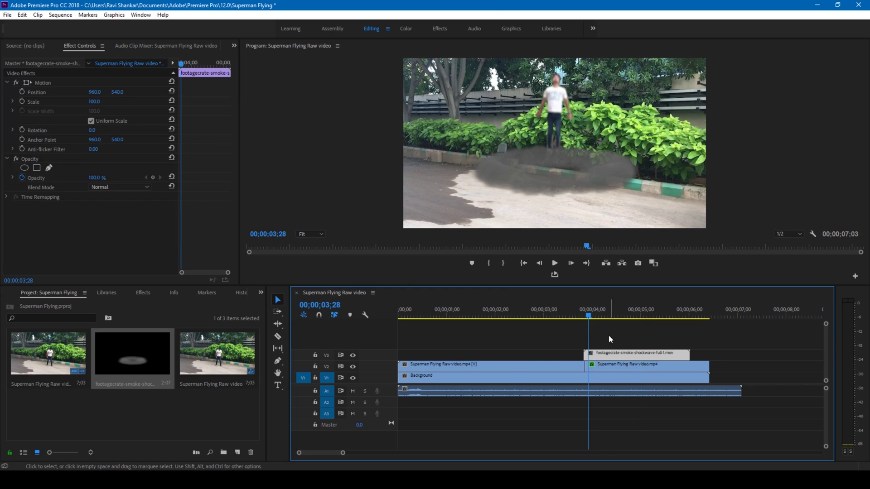
Step: Set the smoke shockwave to Scale 42, Position Y 767 and Opacity 65%
{"action": "left_click_drag", "start_coordinate": [92, 104], "coordinate": [63, 104]}
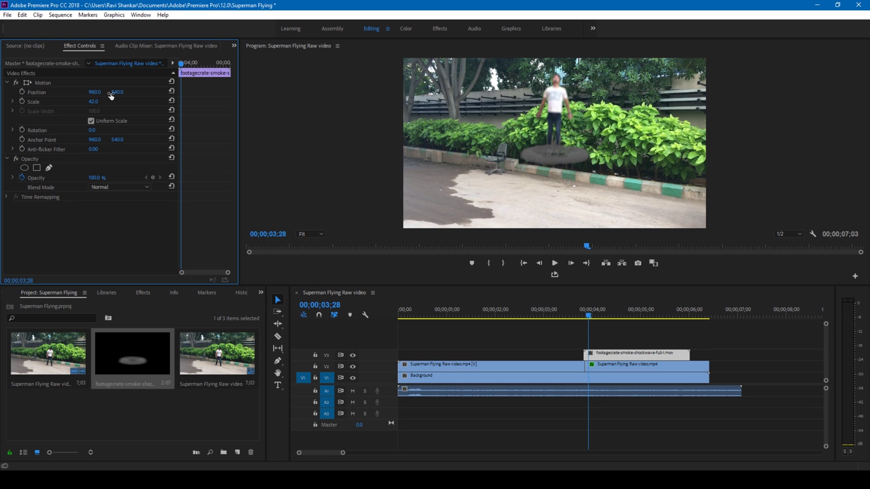
{"action": "left_click_drag", "start_coordinate": [118, 92], "coordinate": [221, 92]}
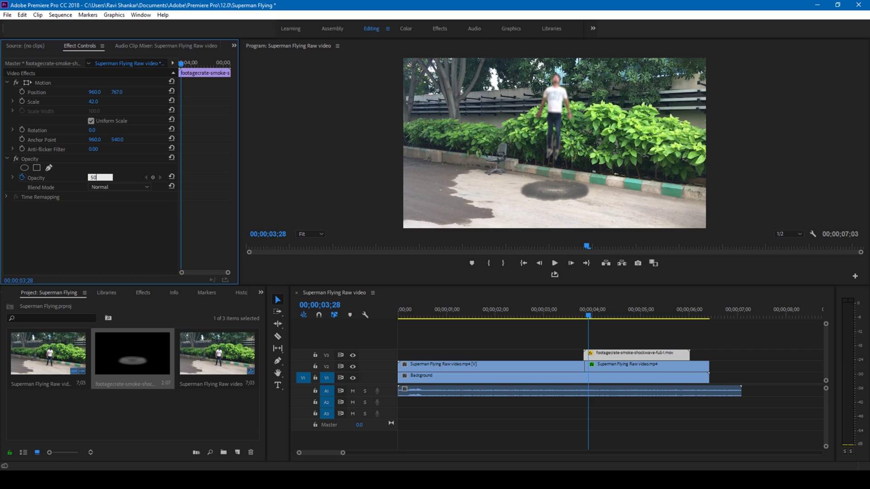
{"action": "key", "text": "Return"}
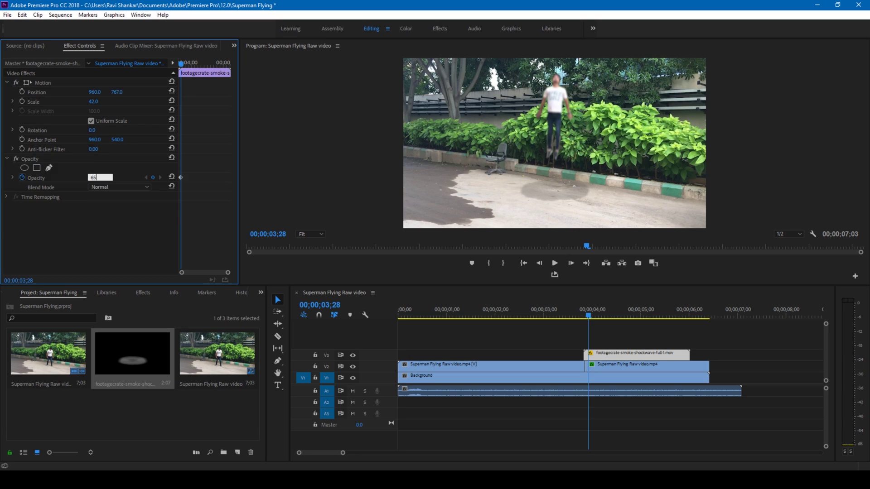
{"action": "key", "text": "Return"}
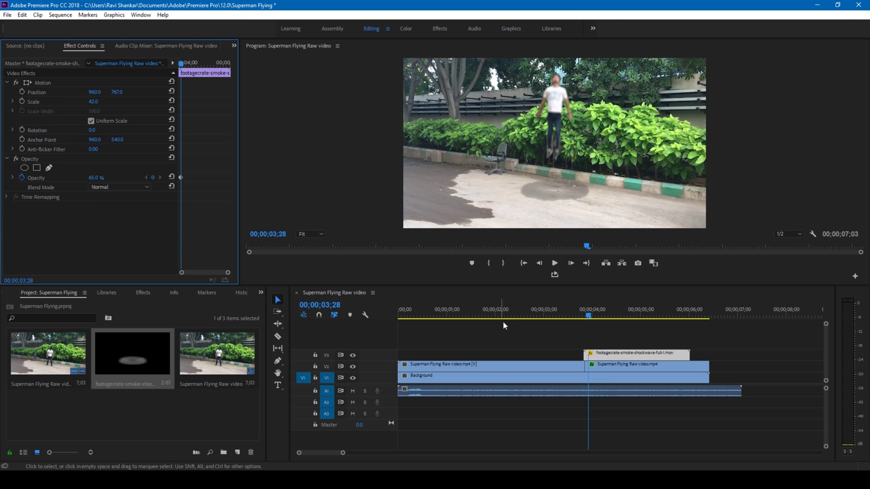
{"action": "left_click", "coordinate": [566, 316]}
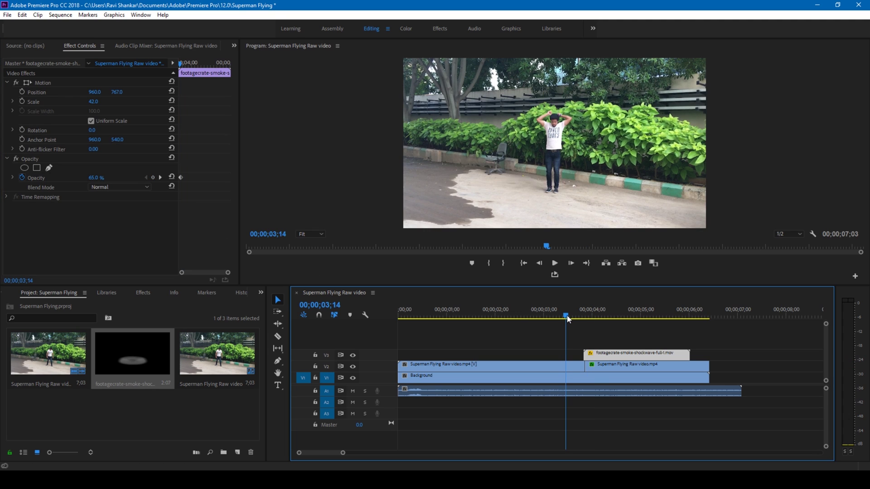
{"action": "left_click", "coordinate": [482, 318]}
{"action": "key", "text": "space"}
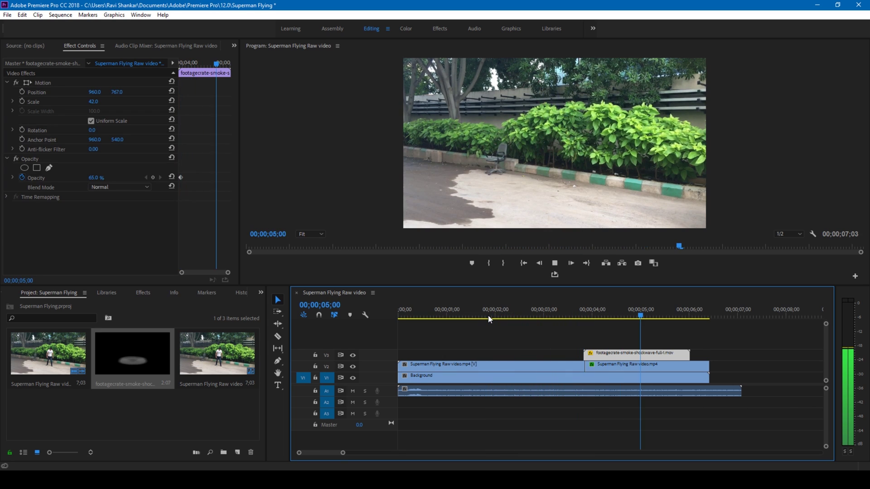
{"action": "left_click", "coordinate": [488, 319]}
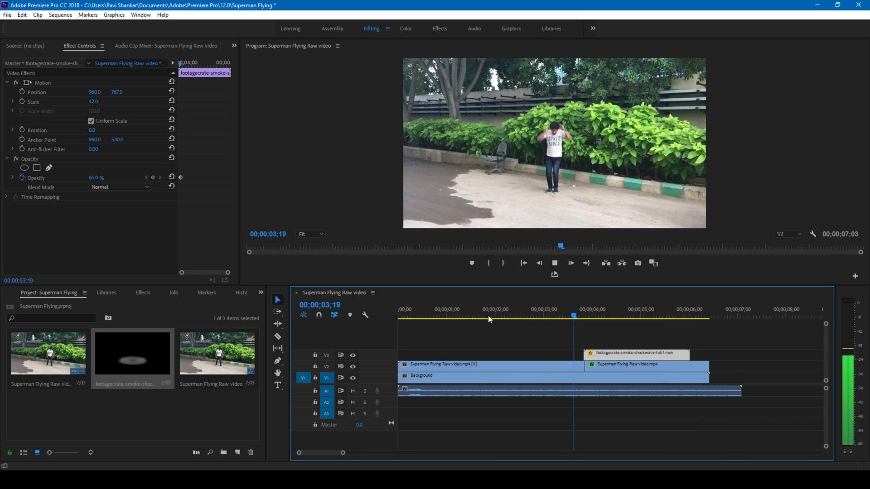
{"action": "left_click", "coordinate": [515, 316]}
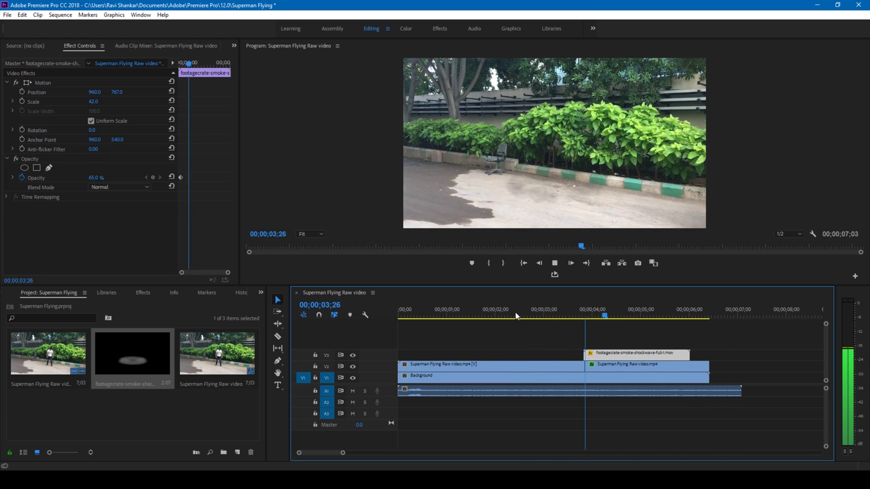
{"action": "left_click", "coordinate": [515, 316]}
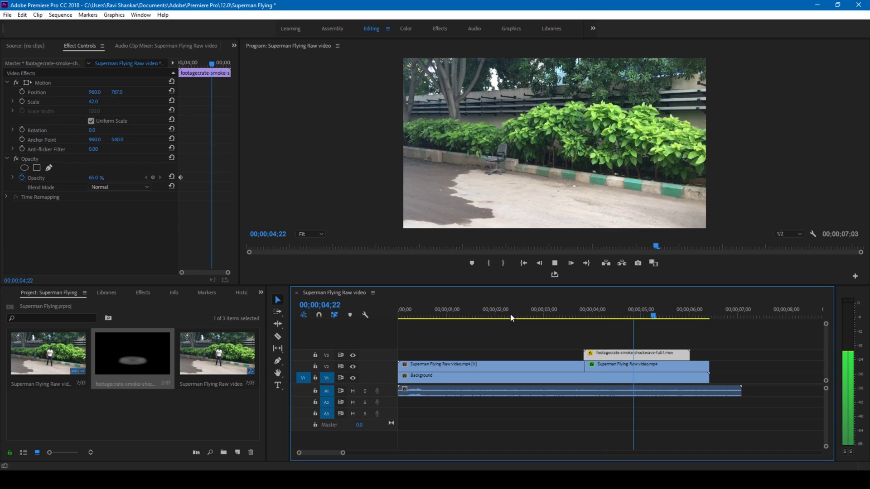
{"action": "left_click", "coordinate": [510, 317]}
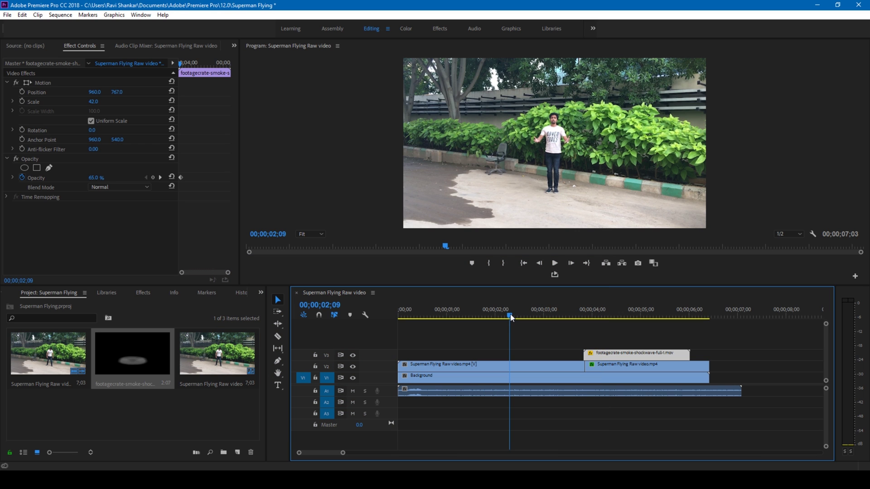
{"action": "key", "text": "space"}
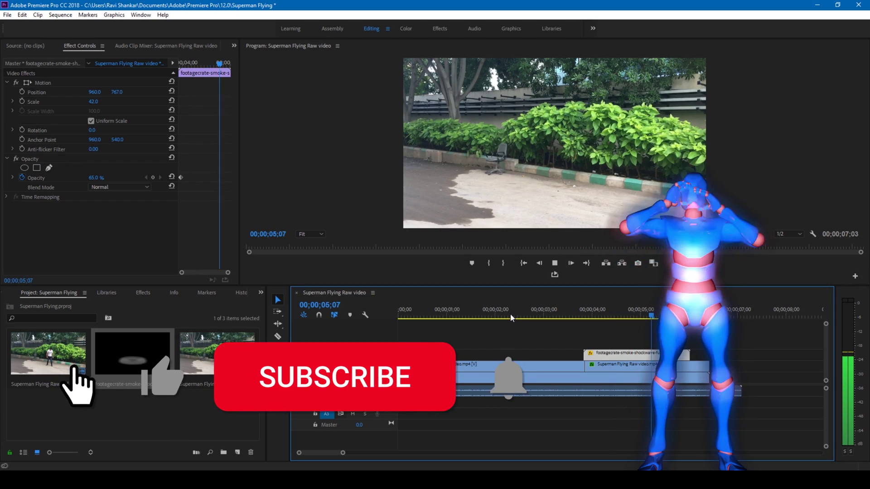
{"action": "left_click", "coordinate": [510, 316]}
{"action": "key", "text": "space"}
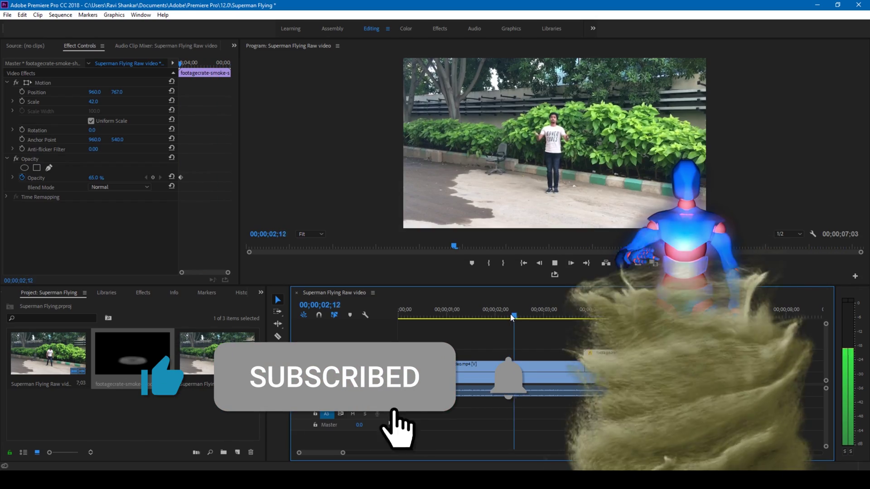